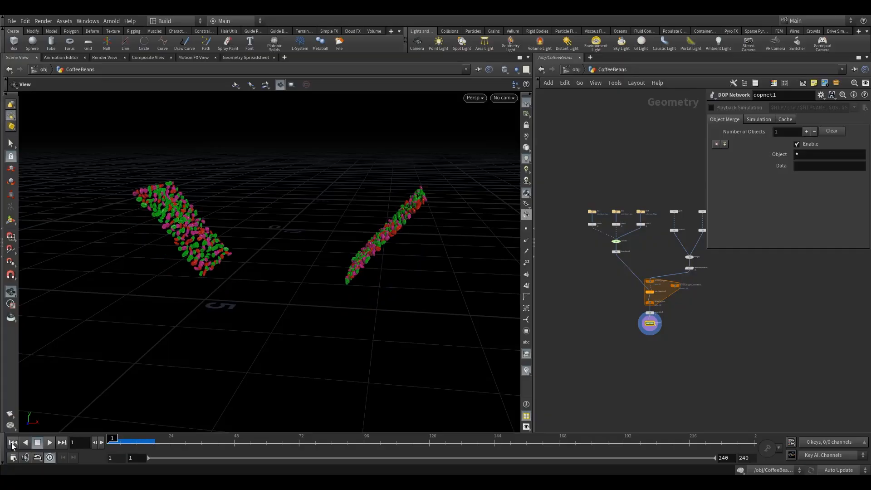
# Examine the two scattered coffee bean strips and the node network from the grid and scatter nodes down to the DOP network
pyautogui.moveTo(254, 247); pyautogui.dragTo(288, 254)
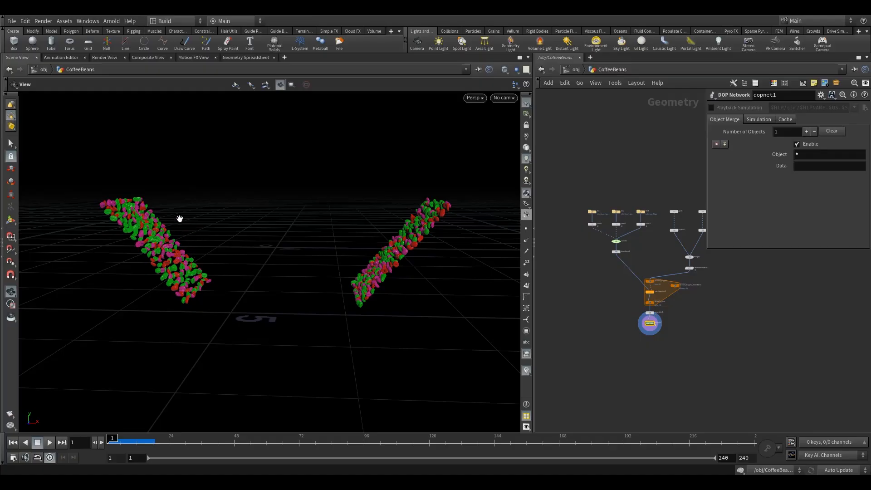
pyautogui.moveTo(162, 248)
pyautogui.mouseDown()
pyautogui.moveTo(169, 249)
pyautogui.moveTo(158, 250)
pyautogui.mouseUp()
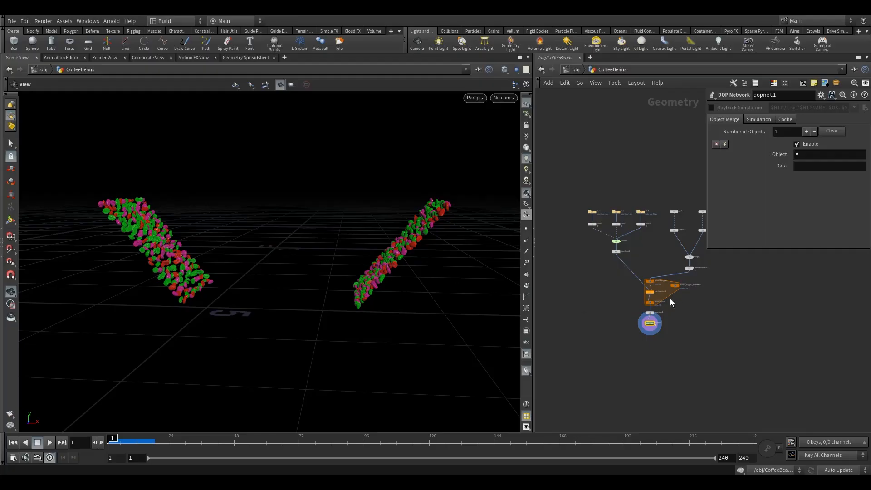
pyautogui.scroll(5, 663, 330)
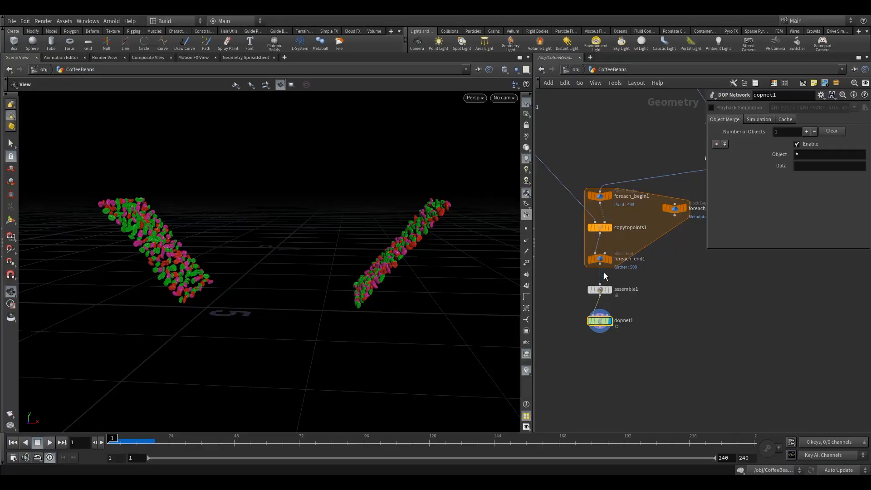
pyautogui.moveTo(608, 196)
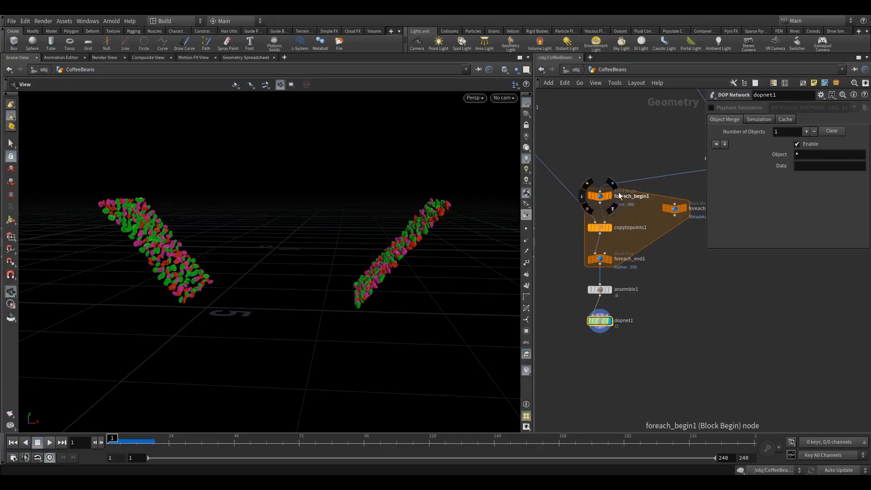
pyautogui.moveTo(628, 156); pyautogui.dragTo(640, 214, button='middle')
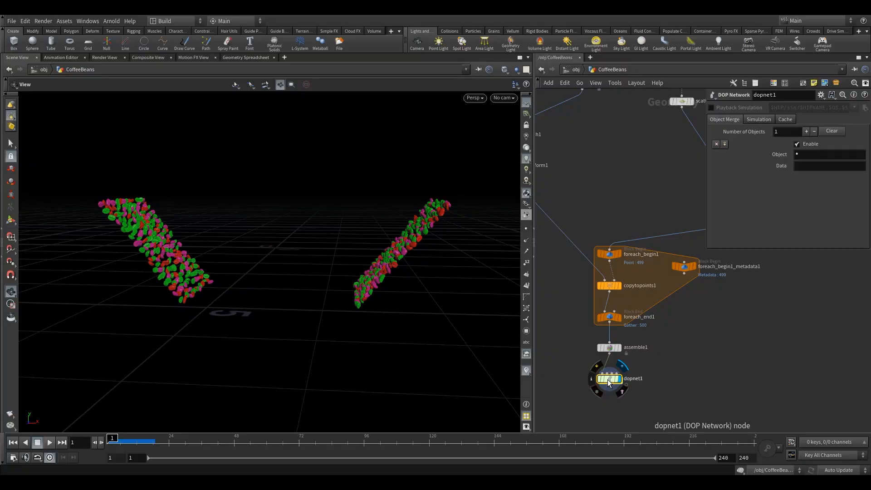
pyautogui.moveTo(684, 333); pyautogui.dragTo(675, 352, button='middle')
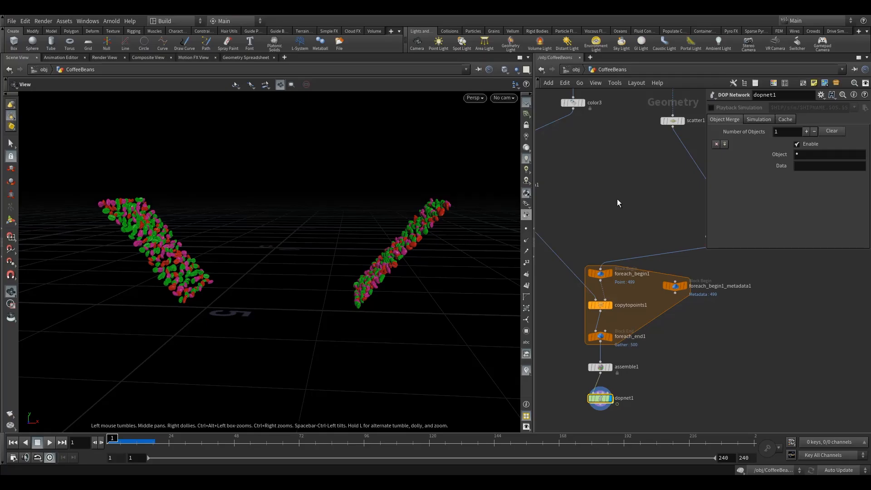
pyautogui.moveTo(634, 194); pyautogui.dragTo(609, 210, button='middle')
pyautogui.press('h')
pyautogui.scroll(3, 600, 236)
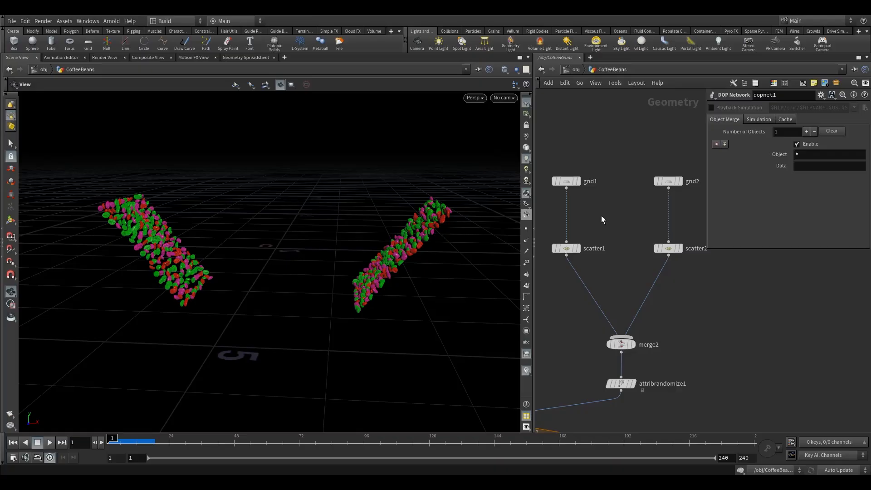
# Insert a Normal node between grid1 and scatter1 and display its result
pyautogui.click(577, 181)
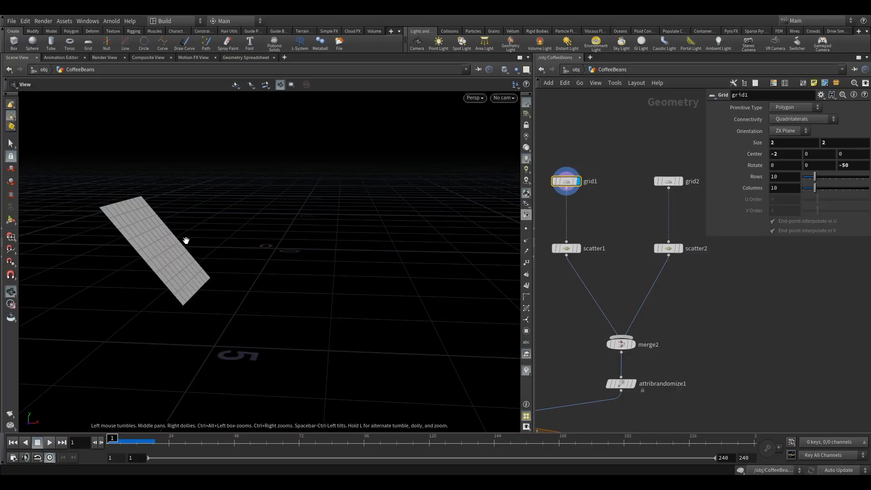
pyautogui.press('Tab')
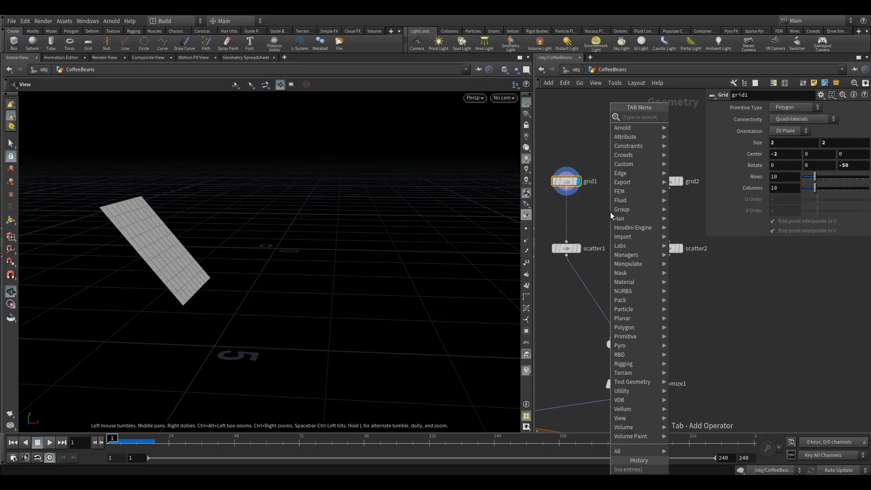
pyautogui.write('no')
pyautogui.click(678, 118)
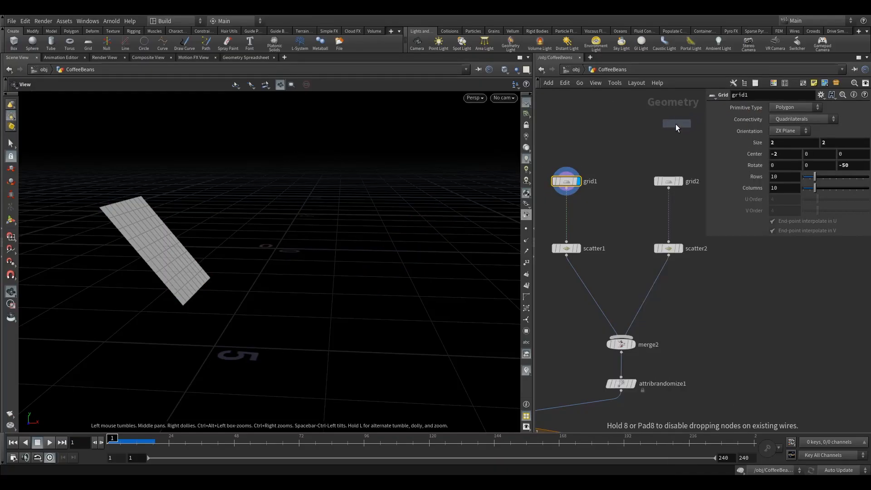
pyautogui.click(568, 209)
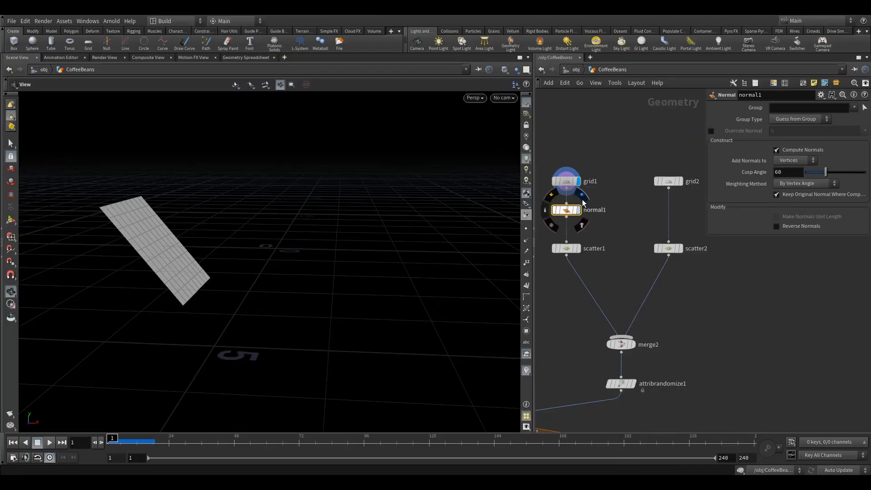
pyautogui.click(582, 198)
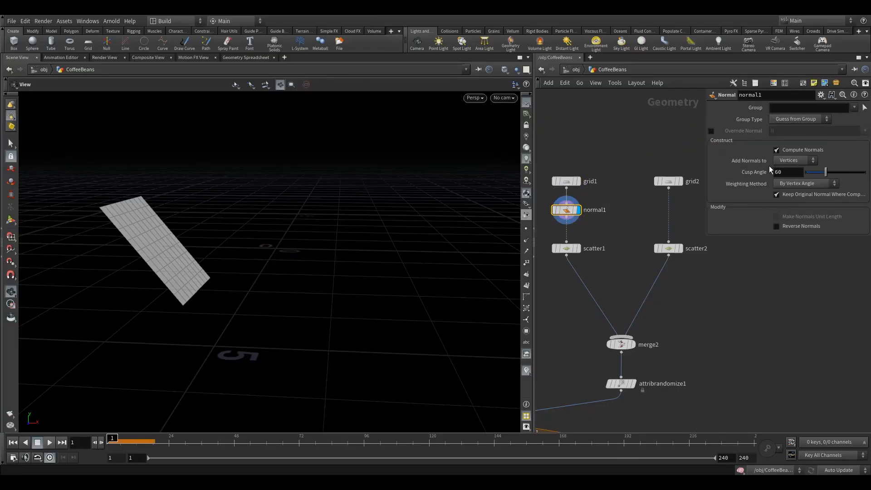
# Set normal1 to add normals to Points and show the point normals in the viewport
pyautogui.click(796, 160)
pyautogui.click(790, 170)
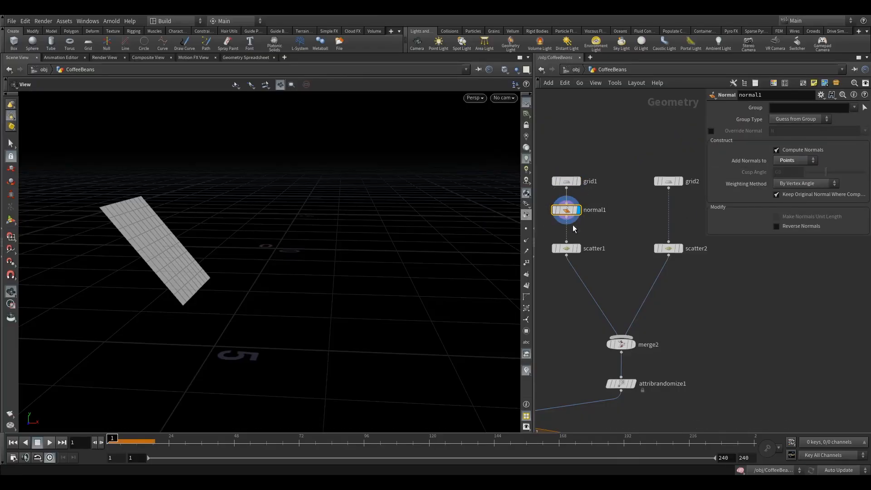
pyautogui.click(526, 243)
pyautogui.moveTo(213, 255)
pyautogui.mouseDown()
pyautogui.moveTo(227, 257)
pyautogui.moveTo(212, 257)
pyautogui.mouseUp()
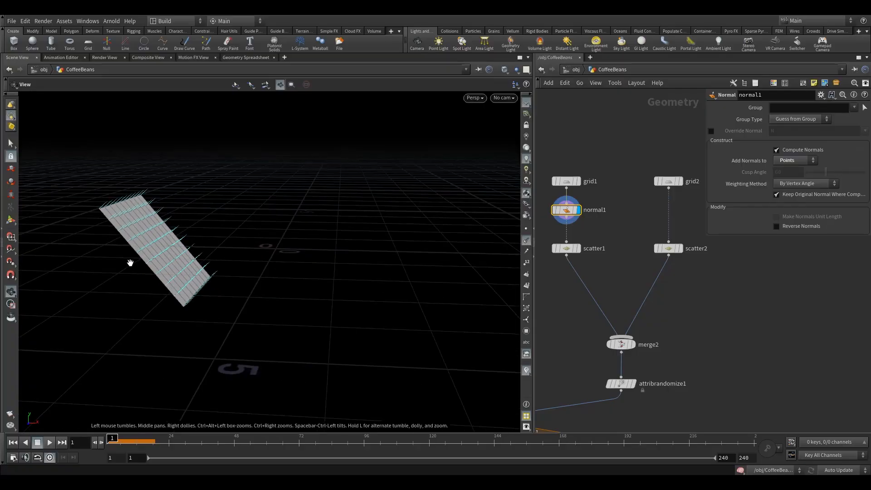
pyautogui.moveTo(255, 225); pyautogui.dragTo(192, 251)
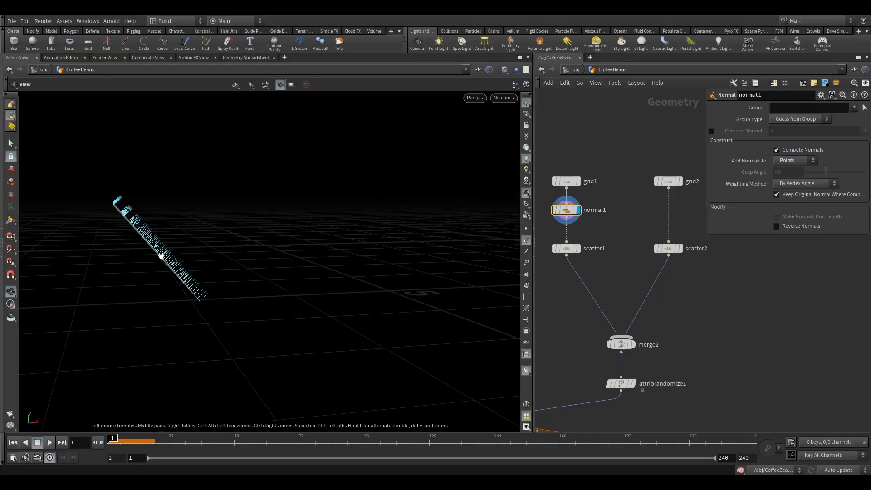
pyautogui.moveTo(247, 235); pyautogui.dragTo(290, 247)
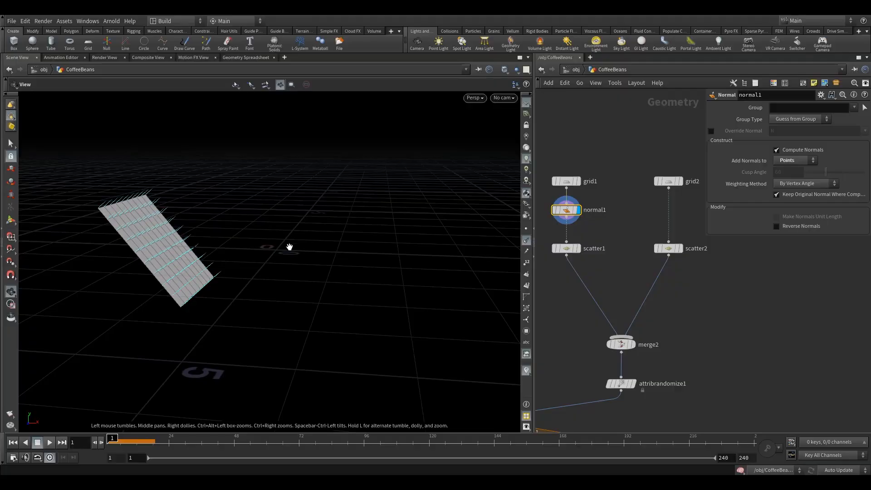
# Copy the Normal node in between grid2 and scatter2 and display the copy's result
pyautogui.moveTo(572, 210)
pyautogui.keyDown('alt'); pyautogui.moveTo(572, 211); pyautogui.dragTo(669, 211); pyautogui.keyUp('alt')
pyautogui.click(684, 195)
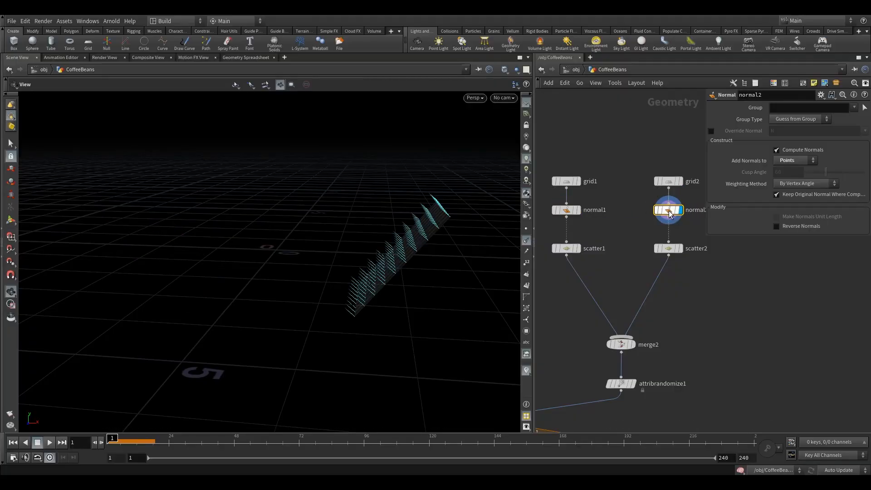
# Display scatter1 and examine the normal directions on its scattered points from several angles
pyautogui.click(582, 234)
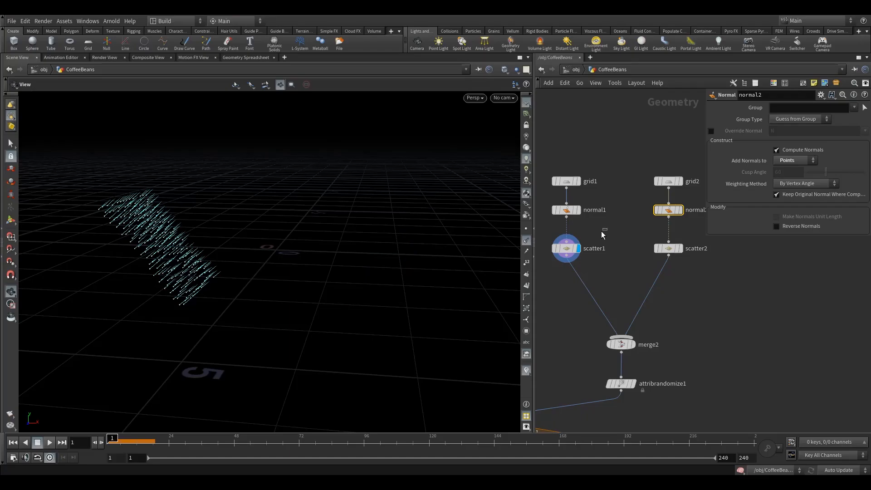
pyautogui.click(566, 248)
pyautogui.moveTo(281, 262); pyautogui.dragTo(224, 256)
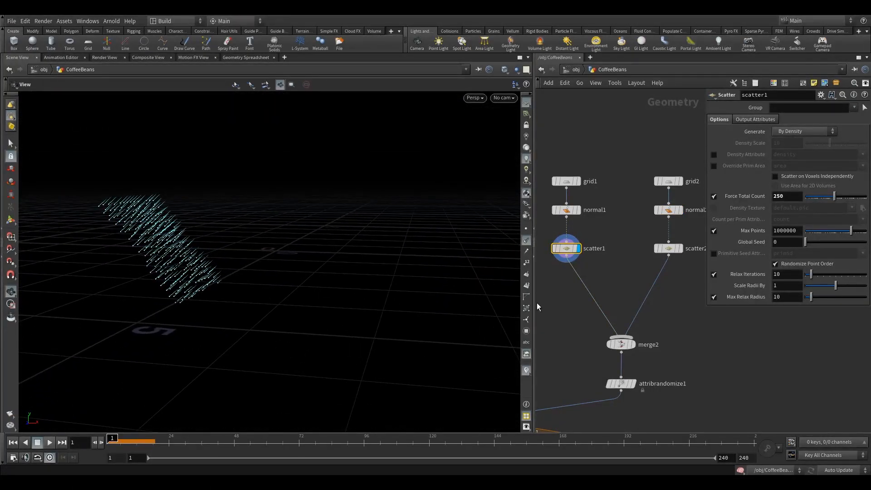
pyautogui.moveTo(392, 295); pyautogui.dragTo(379, 287)
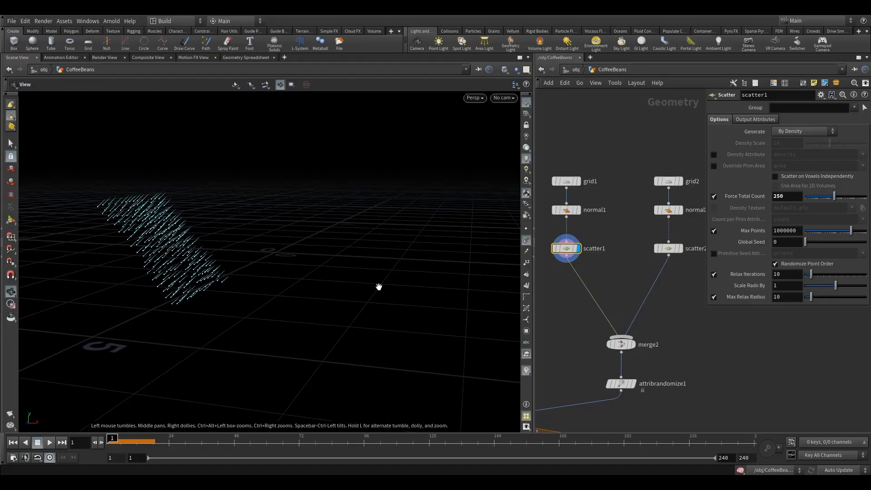
pyautogui.moveTo(572, 293); pyautogui.dragTo(597, 278, button='middle')
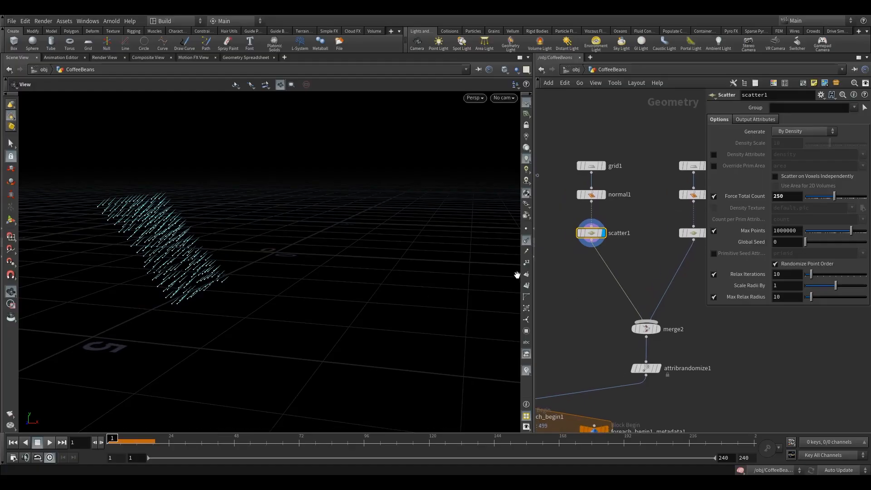
pyautogui.moveTo(272, 254); pyautogui.dragTo(152, 260)
pyautogui.moveTo(151, 260); pyautogui.dragTo(239, 232, button='right')
pyautogui.moveTo(240, 232); pyautogui.dragTo(210, 249)
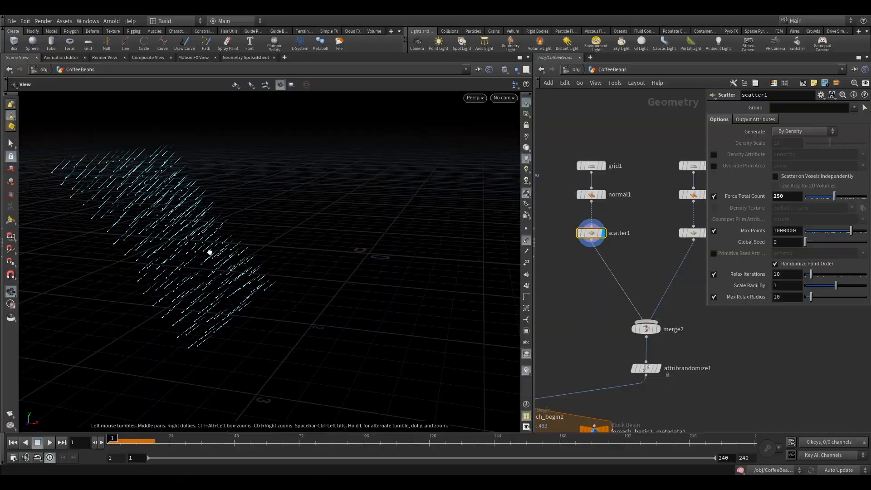
# Add a Point VOP node and insert it between merge2 and attribrandomize1
pyautogui.press('Tab')
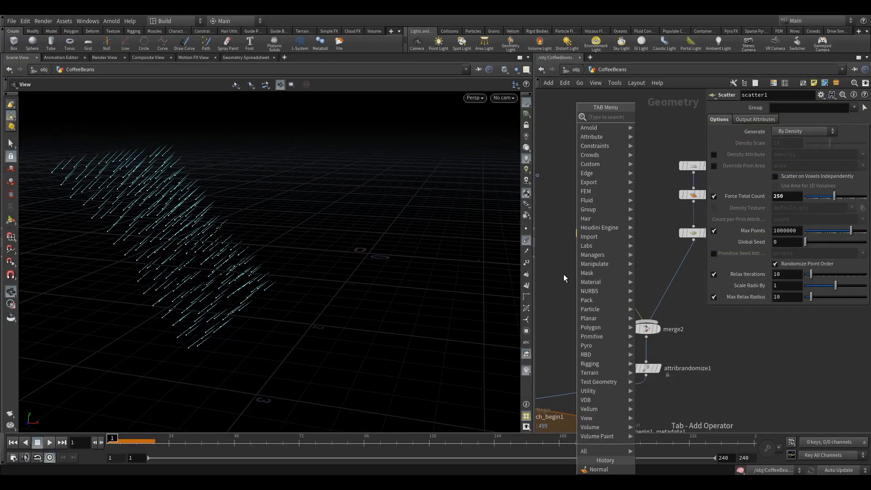
pyautogui.write('pointv')
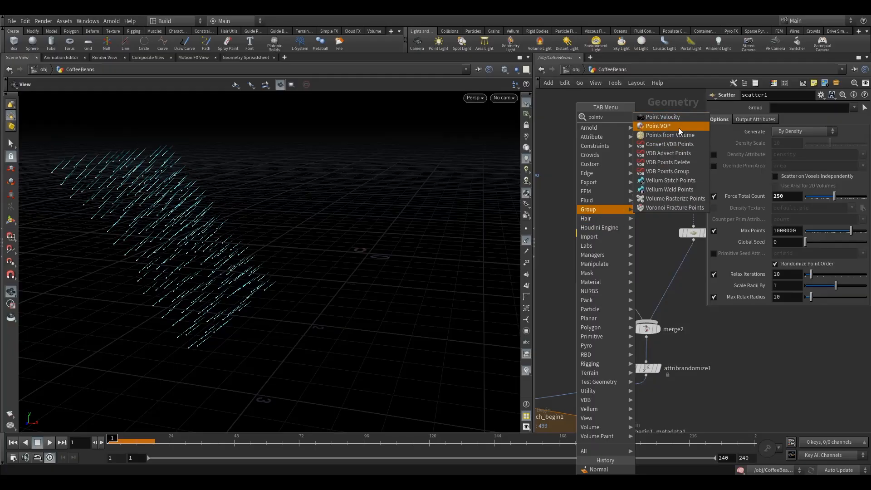
pyautogui.click(678, 128)
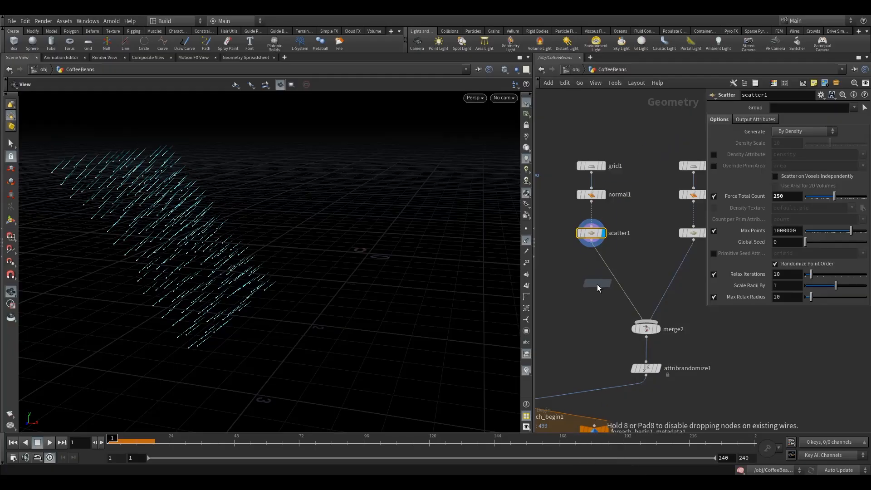
pyautogui.moveTo(591, 314); pyautogui.dragTo(573, 331)
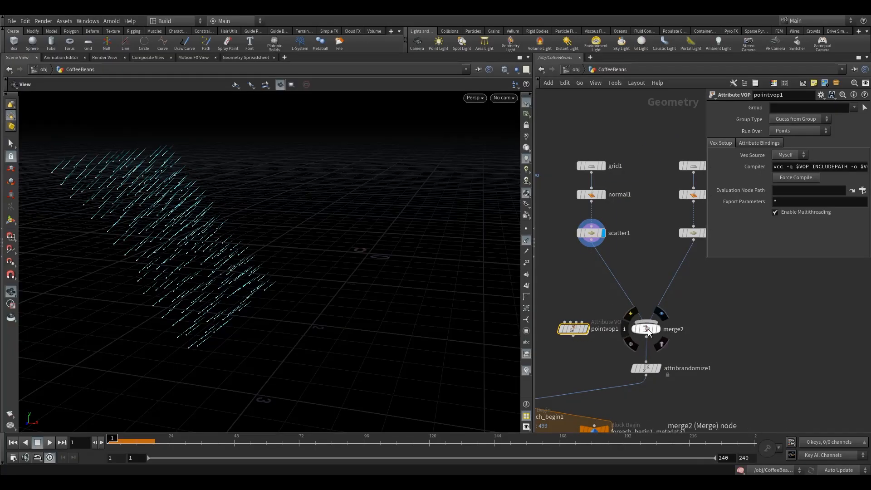
pyautogui.moveTo(648, 329); pyautogui.dragTo(649, 296)
pyautogui.moveTo(574, 329); pyautogui.dragTo(644, 336)
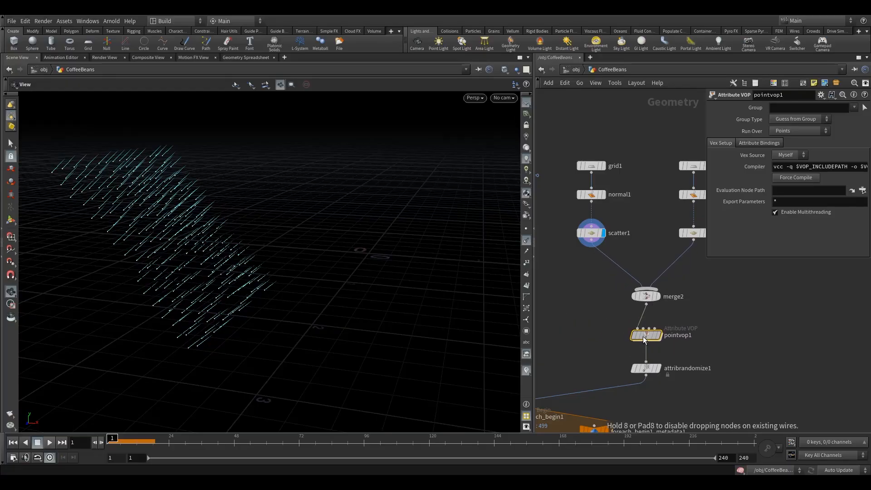
pyautogui.moveTo(649, 299); pyautogui.dragTo(646, 303)
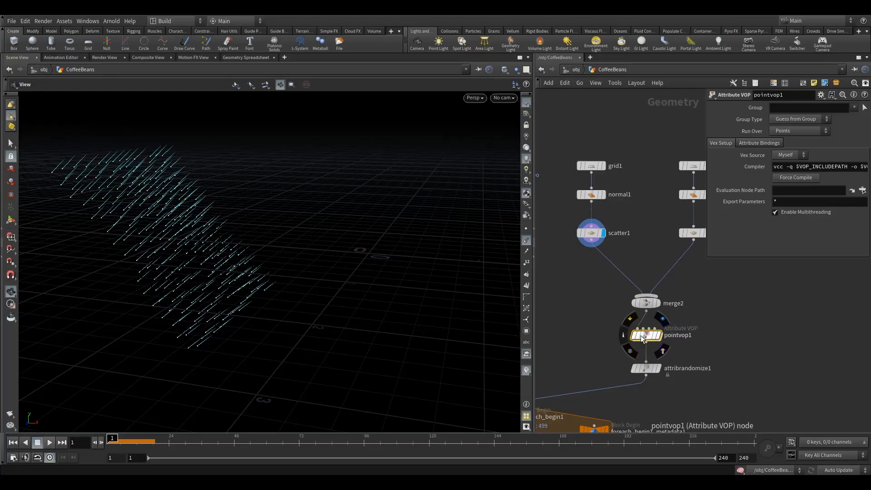
# Open the pointvop1 network and line up the geometry output node with the global parameters node
pyautogui.moveTo(652, 345)
pyautogui.doubleClick(647, 337)
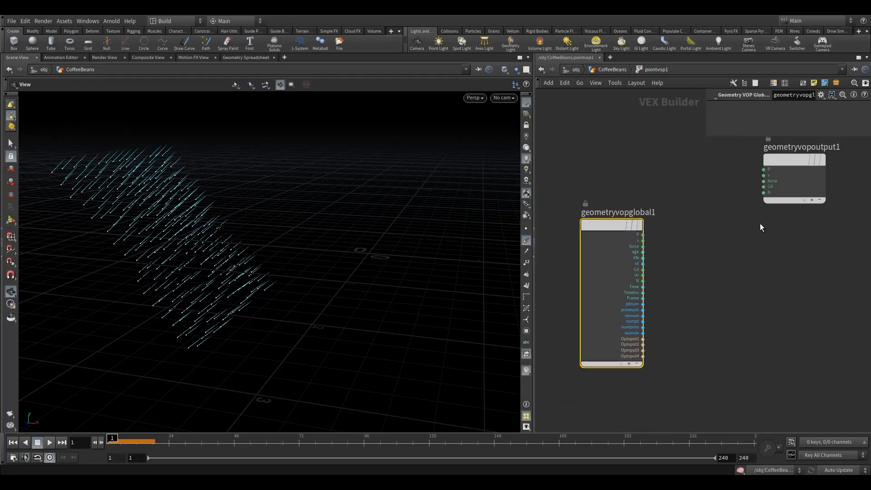
pyautogui.moveTo(783, 165); pyautogui.dragTo(788, 227)
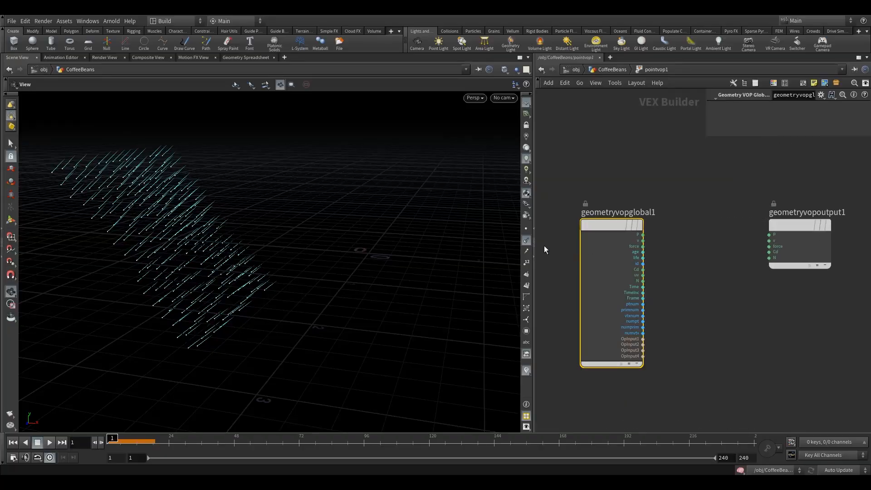
# Widen the network editor and space the global parameters and output nodes apart to make room between them
pyautogui.moveTo(535, 245); pyautogui.dragTo(425, 244)
pyautogui.moveTo(552, 227); pyautogui.dragTo(501, 229)
pyautogui.moveTo(737, 233); pyautogui.dragTo(788, 224)
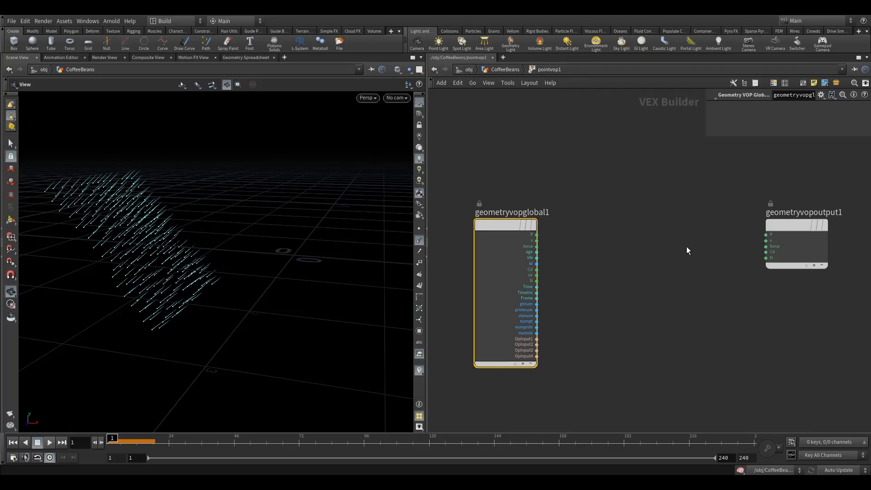
pyautogui.moveTo(501, 222); pyautogui.dragTo(481, 221)
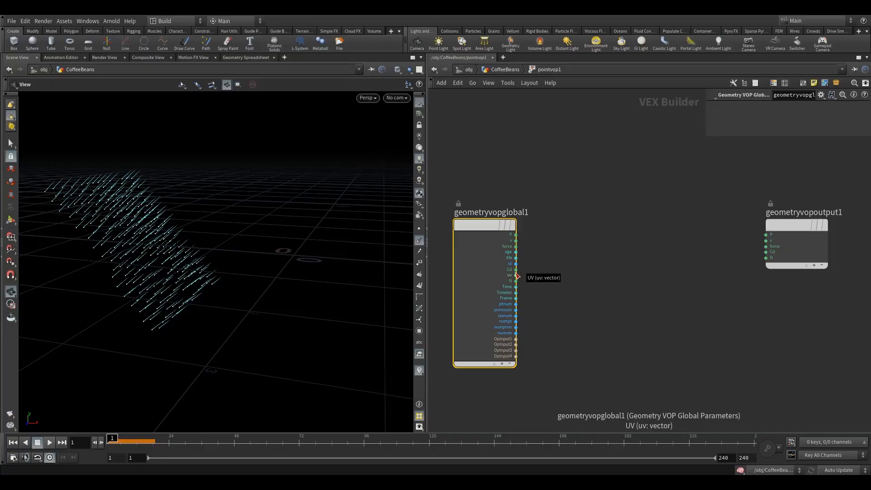
pyautogui.moveTo(520, 236)
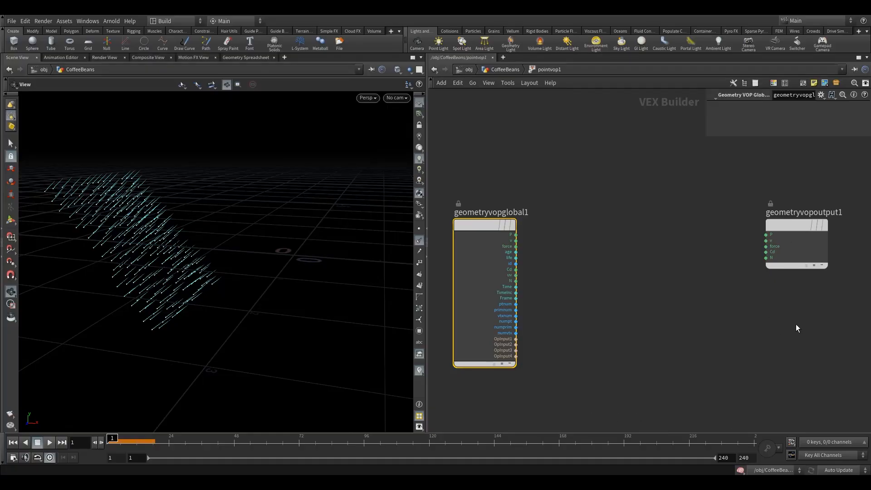
pyautogui.moveTo(791, 226); pyautogui.dragTo(785, 226)
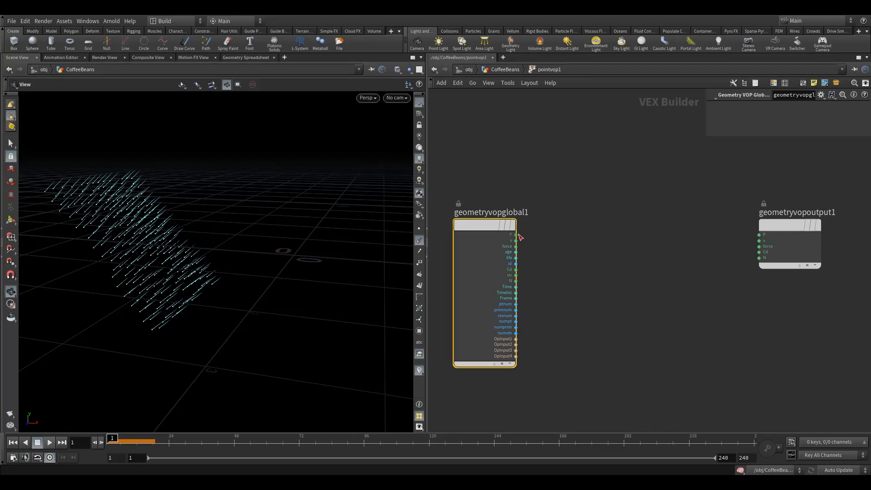
pyautogui.moveTo(519, 234); pyautogui.dragTo(534, 235)
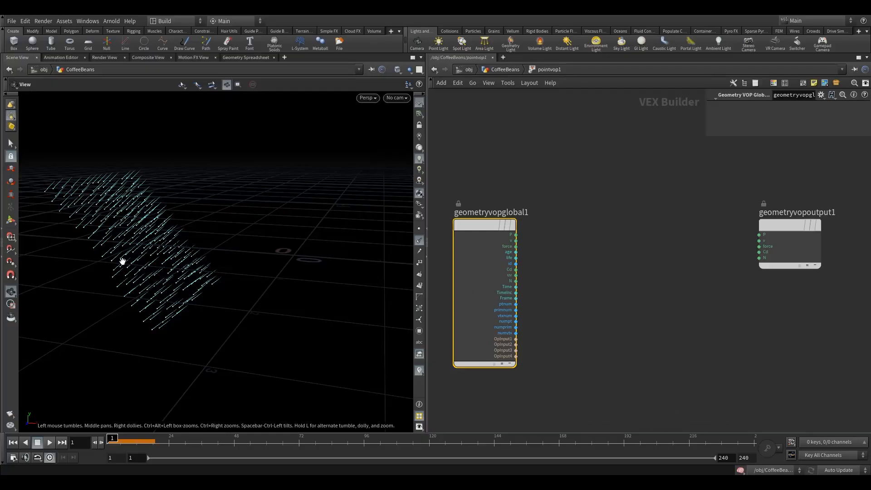
# Return to the CoffeeBeans network and display pointvop1 so both scattered point sets are shown
pyautogui.moveTo(123, 262); pyautogui.dragTo(130, 260)
pyautogui.moveTo(233, 252); pyautogui.dragTo(274, 244, button='right')
pyautogui.moveTo(275, 243); pyautogui.dragTo(265, 216, button='middle')
pyautogui.moveTo(265, 216); pyautogui.dragTo(193, 263, button='right')
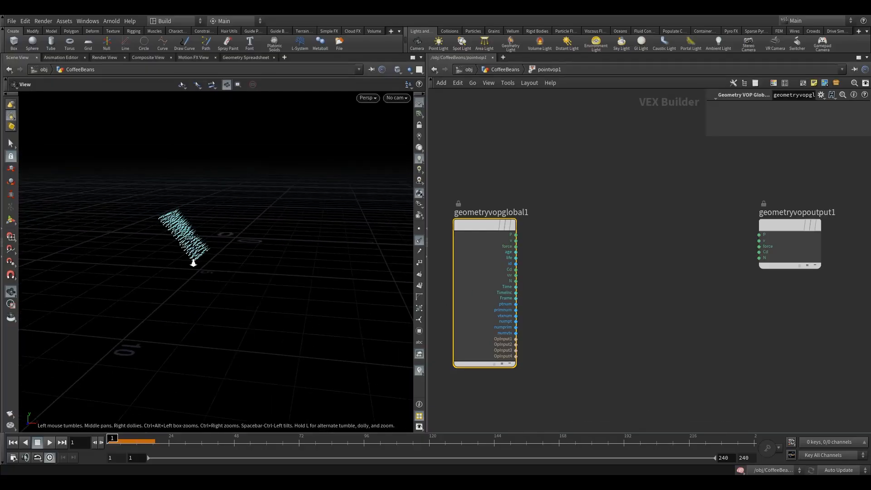
pyautogui.moveTo(193, 263); pyautogui.dragTo(245, 268)
pyautogui.click(506, 69)
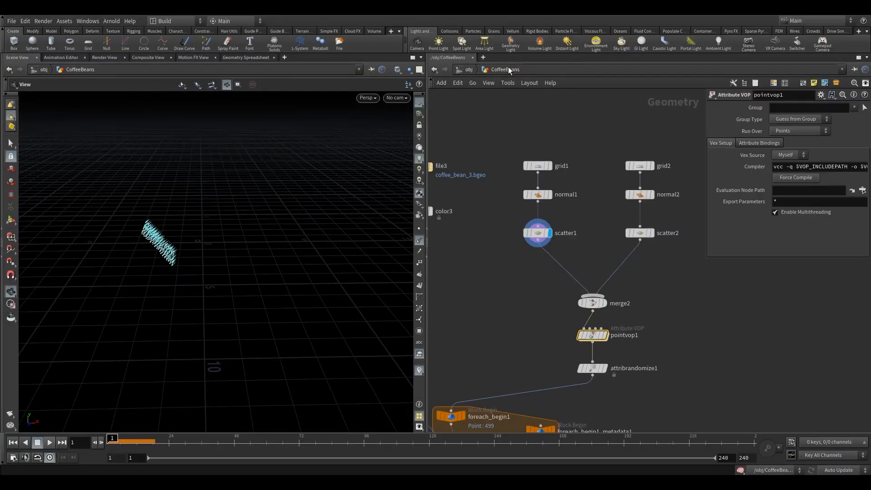
pyautogui.click(606, 335)
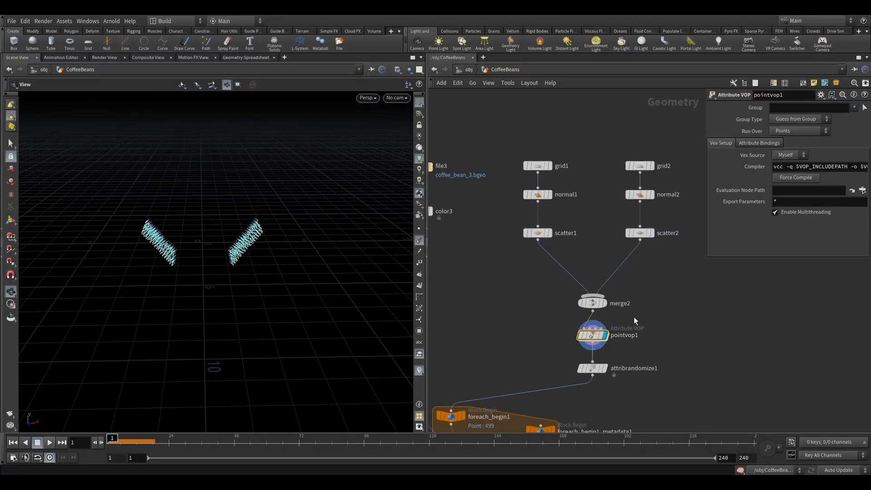
# Open the pointvop1 network and connect the global N output to the geometry output's v input
pyautogui.doubleClick(592, 335)
pyautogui.moveTo(219, 234)
pyautogui.mouseDown()
pyautogui.moveTo(300, 197)
pyautogui.moveTo(294, 210)
pyautogui.moveTo(217, 231)
pyautogui.mouseUp()
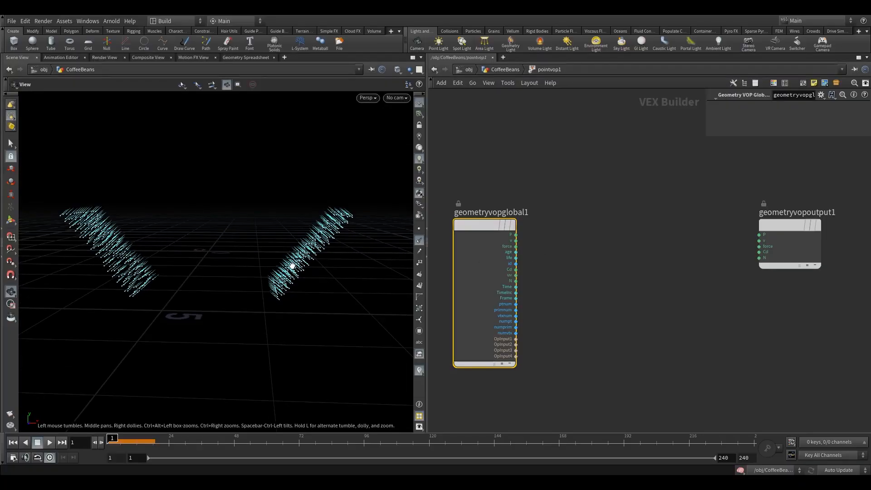
pyautogui.moveTo(291, 262)
pyautogui.mouseDown()
pyautogui.moveTo(312, 270)
pyautogui.moveTo(293, 255)
pyautogui.mouseUp()
pyautogui.click(515, 281)
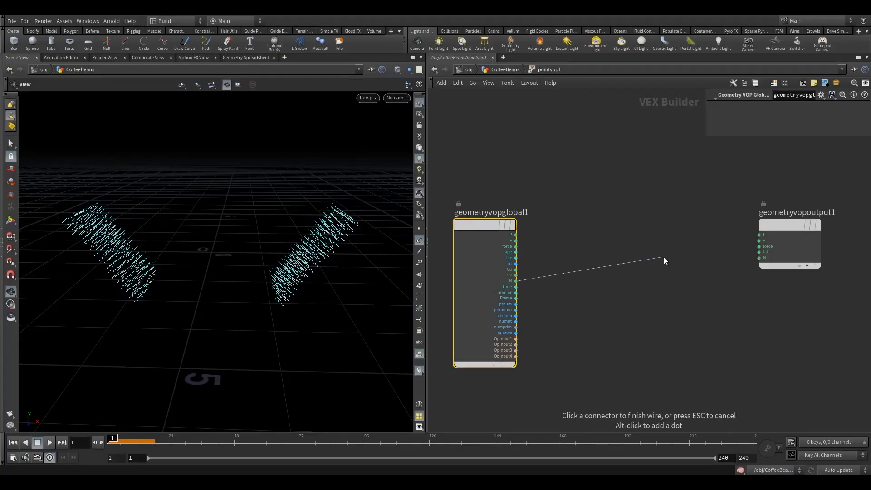
pyautogui.click(759, 240)
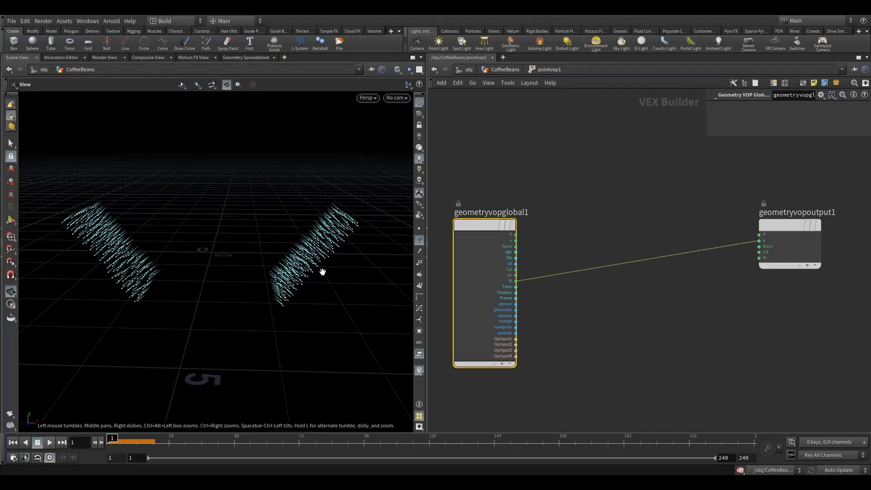
# Return to the CoffeeBeans network and turn off the point normals display in the viewport
pyautogui.rightClick(421, 369)
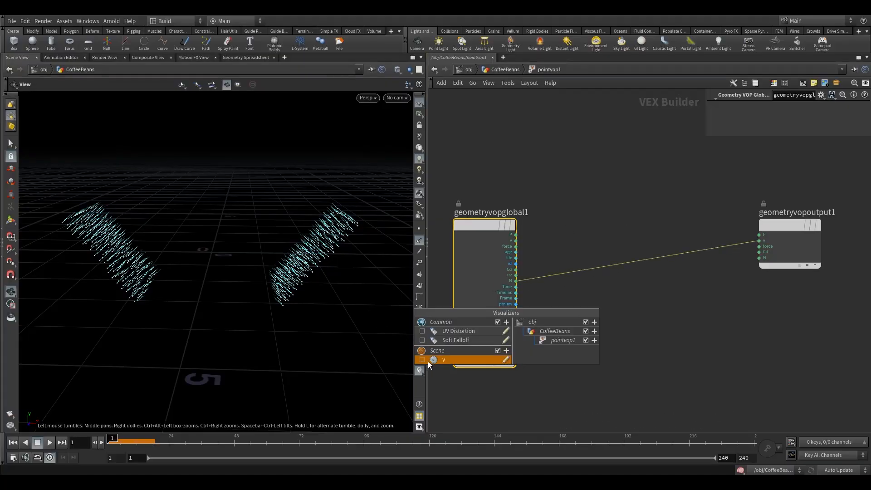
pyautogui.click(463, 379)
pyautogui.rightClick(420, 370)
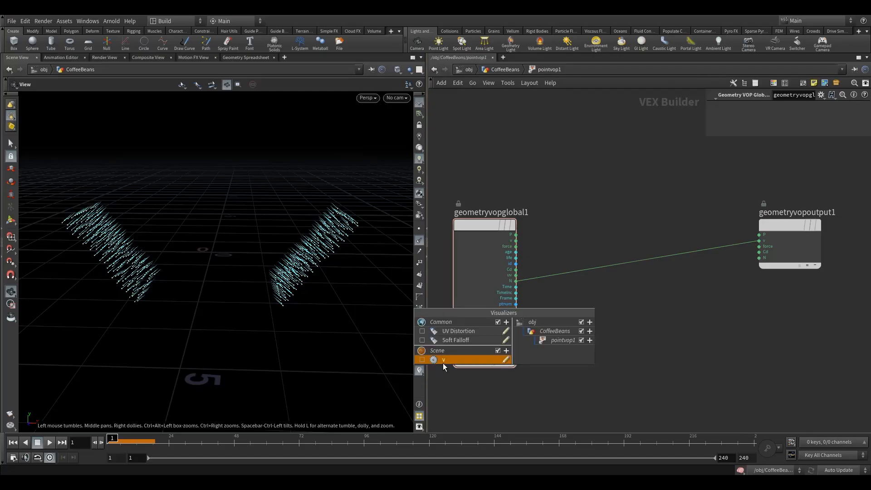
pyautogui.click(502, 69)
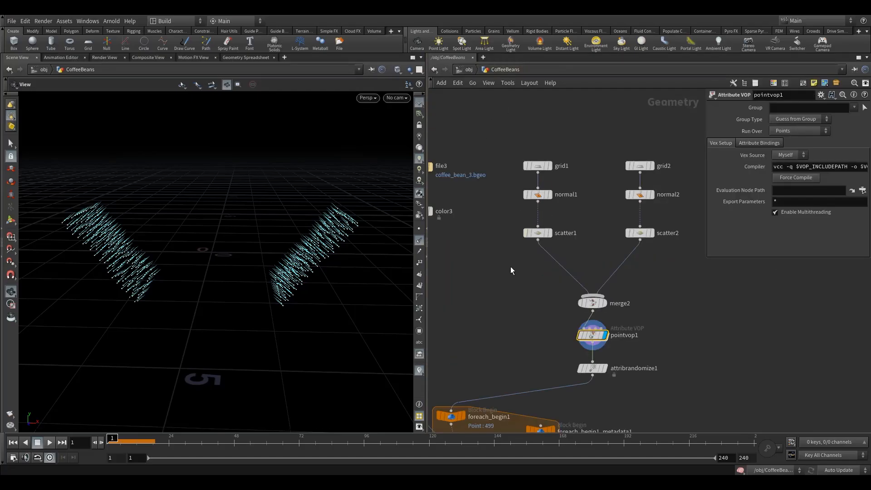
pyautogui.moveTo(583, 337)
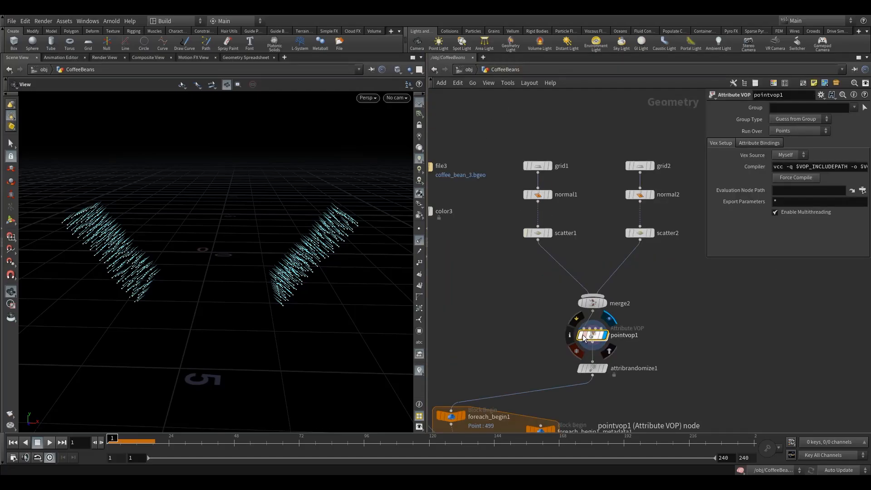
pyautogui.click(420, 241)
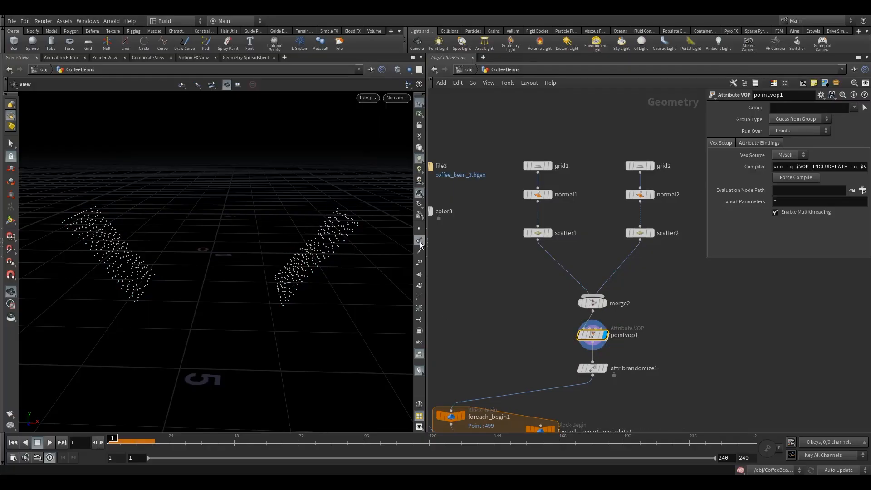
pyautogui.click(417, 241)
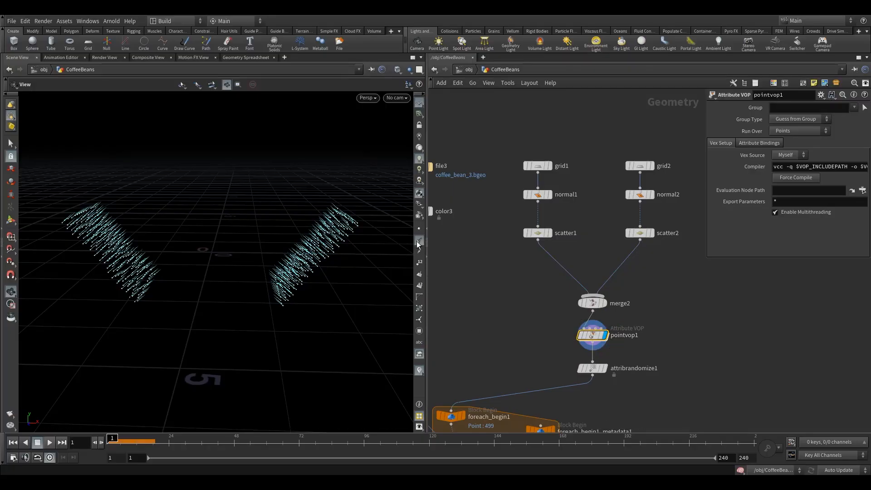
pyautogui.click(418, 242)
# Open pointvop1's node info and examine its list of point attributes
pyautogui.moveTo(578, 338)
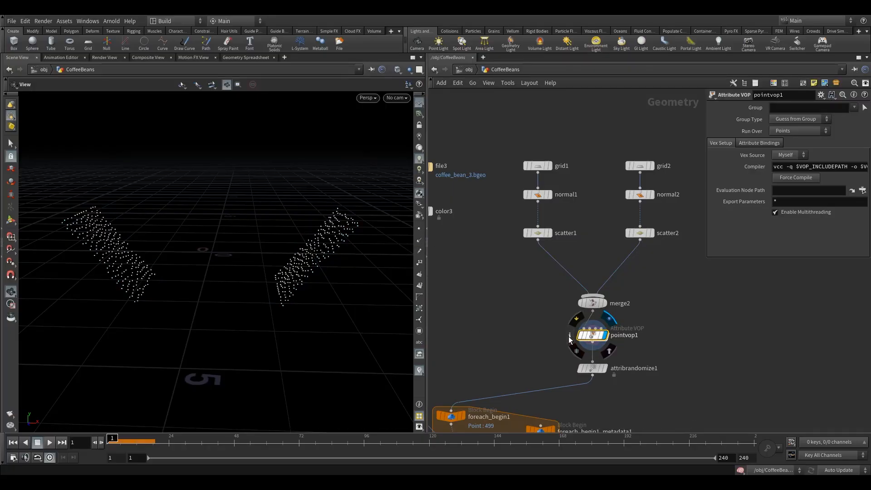
pyautogui.click(569, 338)
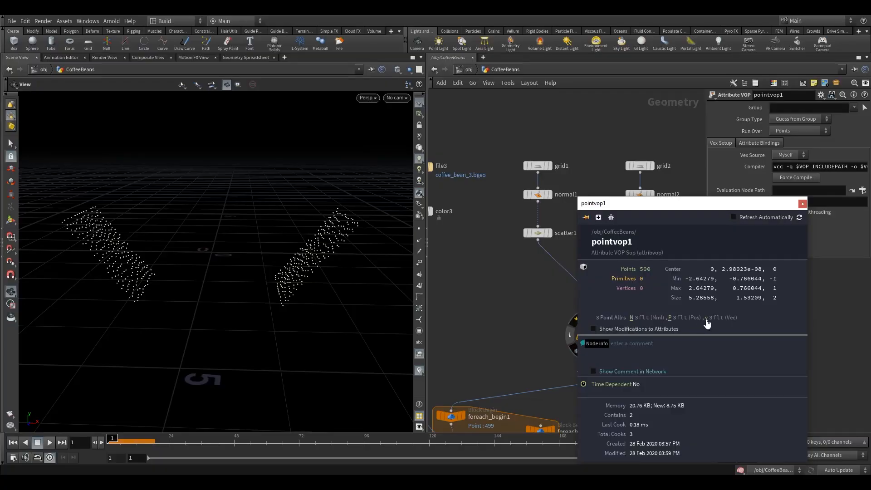
pyautogui.moveTo(288, 301); pyautogui.dragTo(313, 300)
# Turn on the scene's v visualizer to show the velocity vectors on the points
pyautogui.click(419, 369)
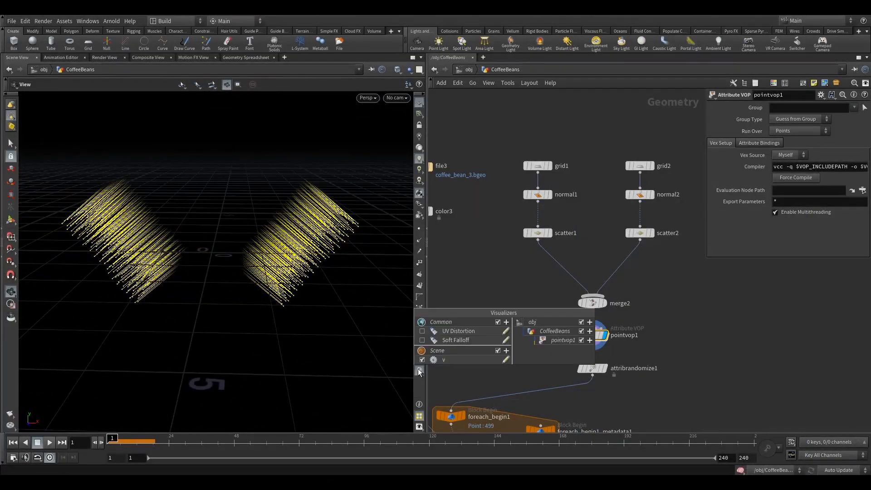
pyautogui.click(422, 360)
pyautogui.click(422, 359)
# Add a Turbulent Noise node inside pointvop1 and connect the global P output to its pos input
pyautogui.doubleClick(588, 335)
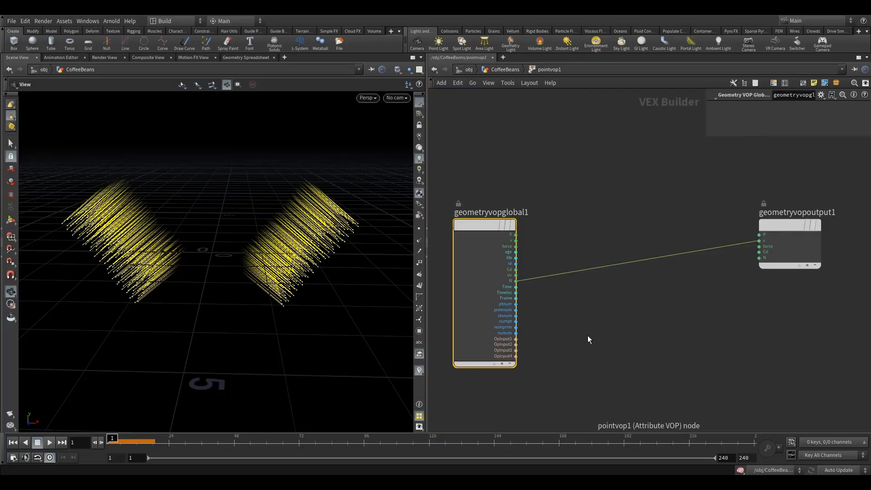
pyautogui.moveTo(627, 232); pyautogui.dragTo(606, 236, button='middle')
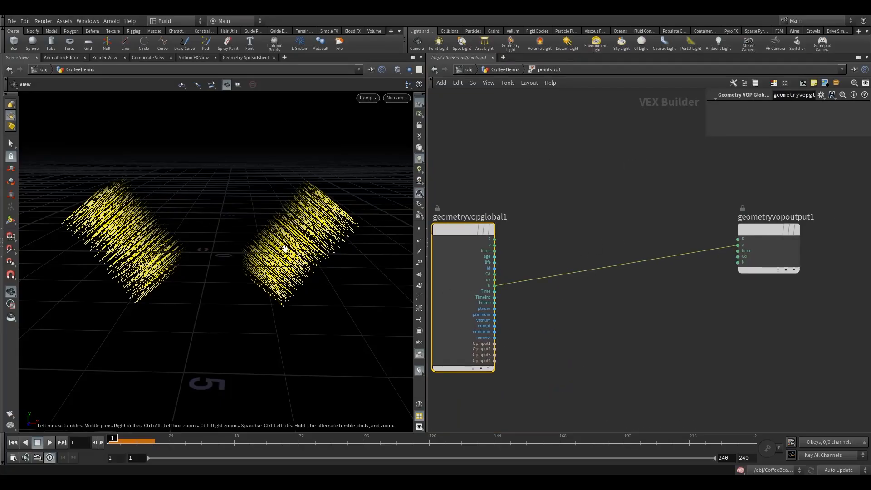
pyautogui.moveTo(285, 249); pyautogui.dragTo(209, 241)
pyautogui.press('Tab')
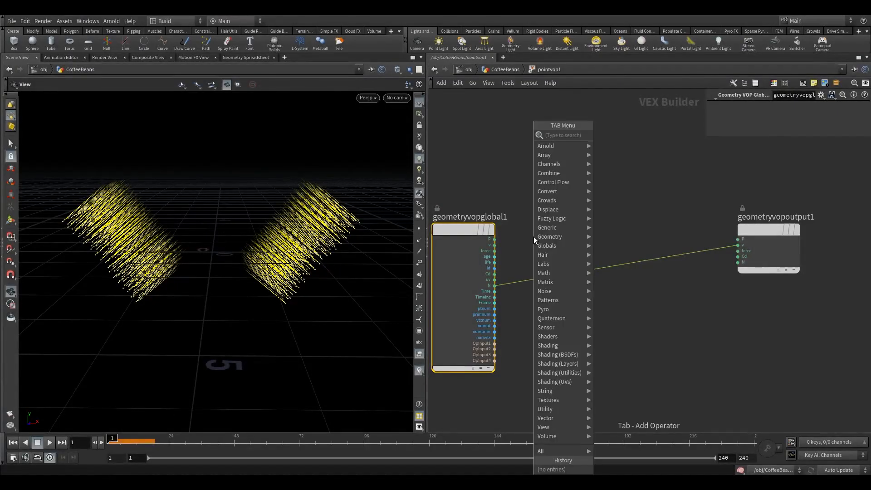
pyautogui.write('turb')
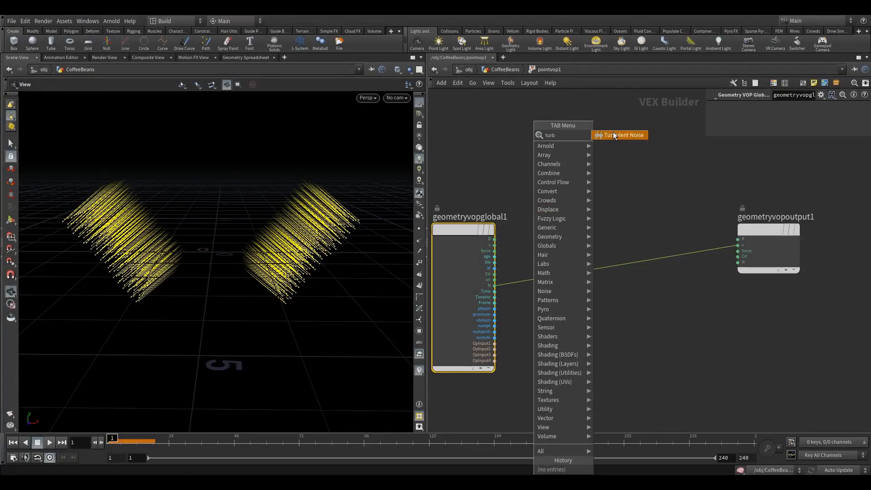
pyautogui.click(614, 135)
pyautogui.click(600, 227)
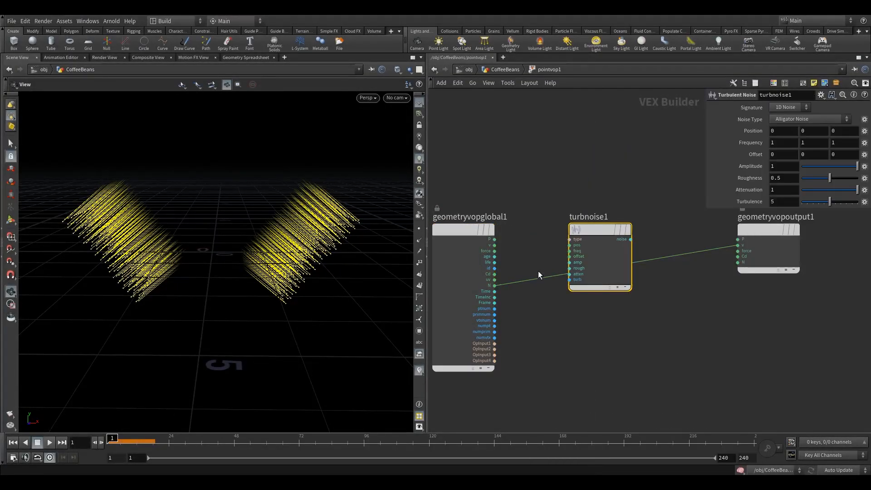
pyautogui.click(569, 246)
pyautogui.click(508, 241)
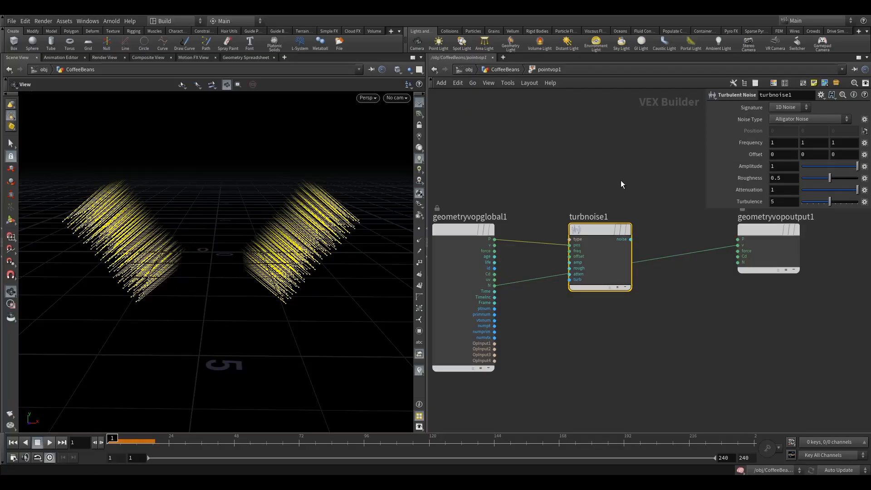
# Move turbnoise1 above the N wire and add a Multiply node between it and the geometry output
pyautogui.moveTo(590, 231)
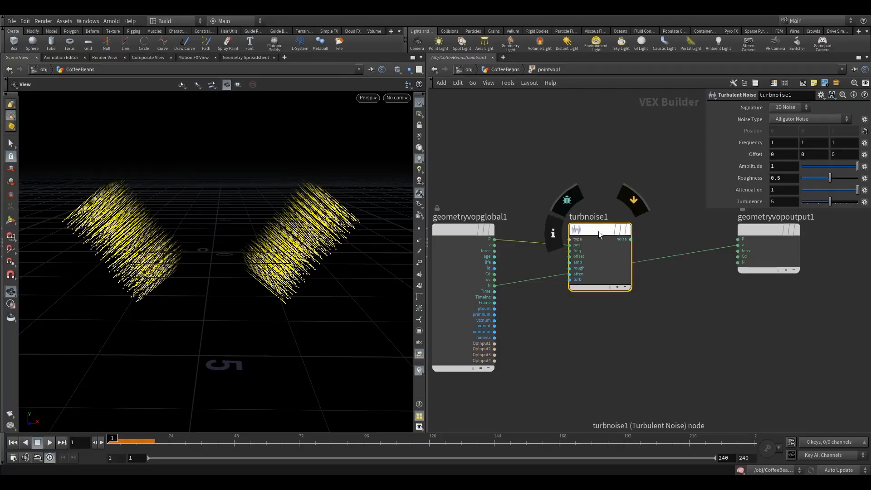
pyautogui.moveTo(603, 230); pyautogui.dragTo(573, 192)
pyautogui.press('Tab')
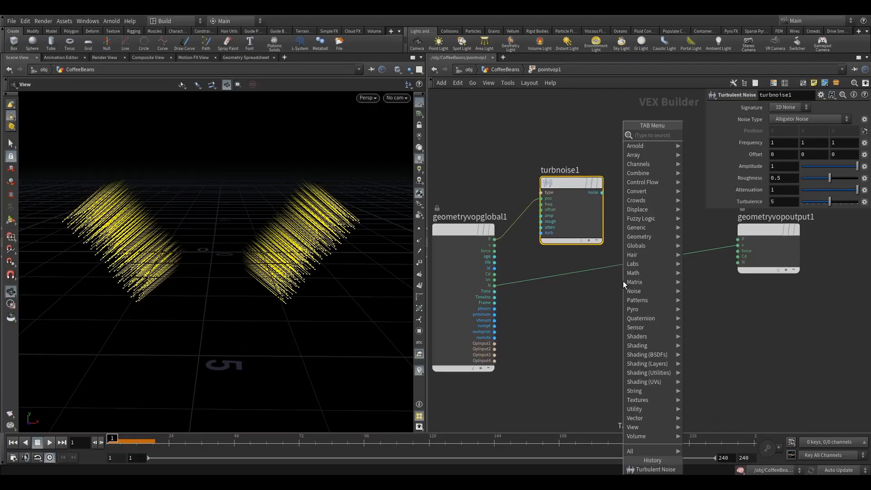
pyautogui.write('mult')
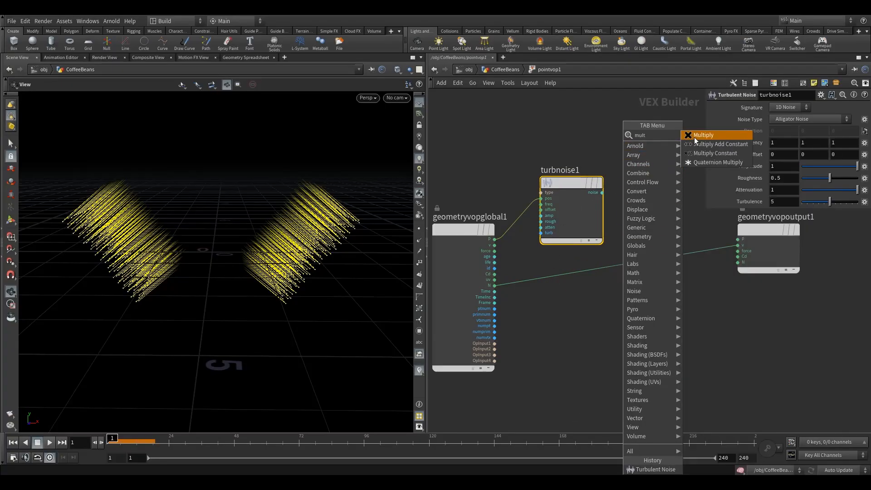
pyautogui.click(695, 136)
pyautogui.click(638, 238)
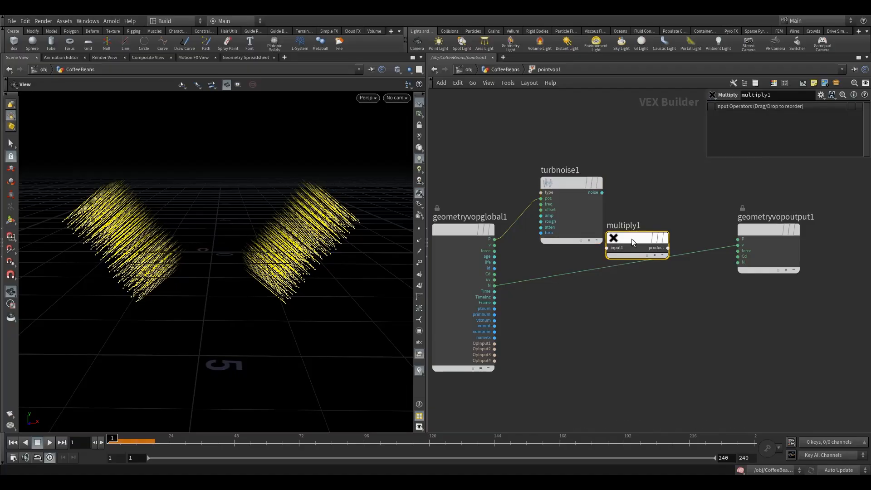
pyautogui.click(569, 184)
pyautogui.moveTo(566, 186); pyautogui.dragTo(555, 183)
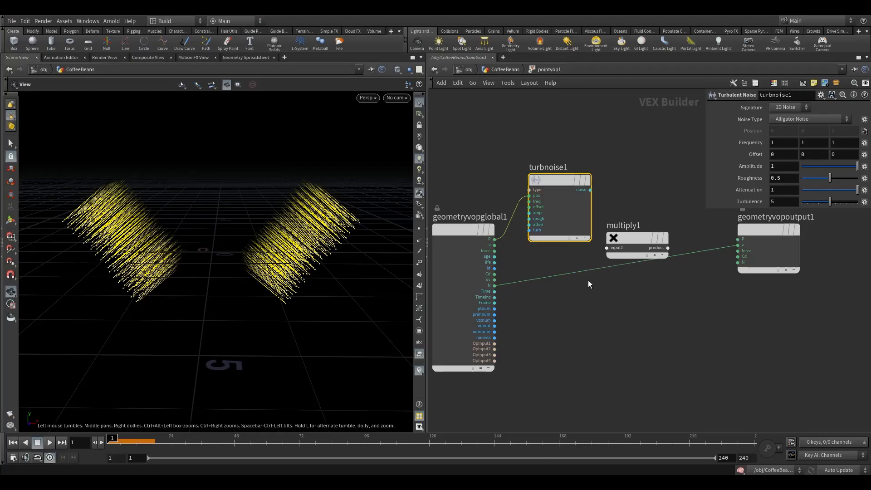
# Connect the global N output to multiply1's first input and turbnoise1's noise output to its second input
pyautogui.moveTo(585, 272); pyautogui.dragTo(641, 246)
pyautogui.click(590, 189)
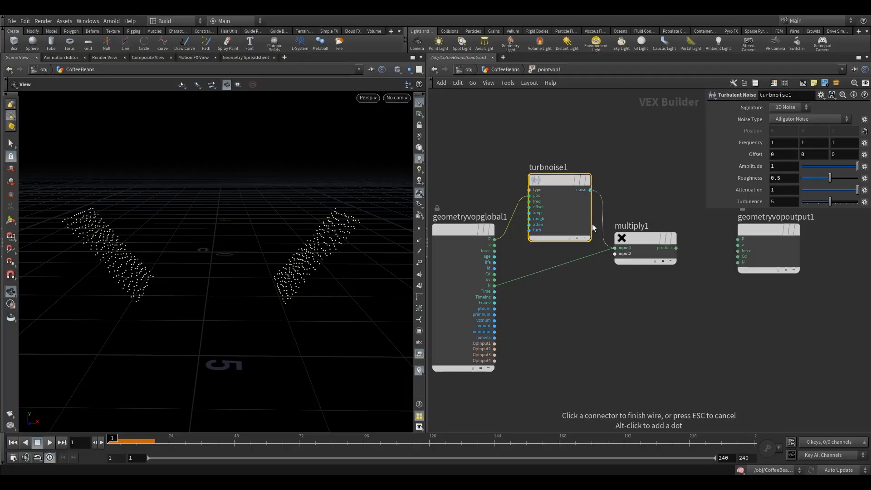
pyautogui.click(605, 257)
pyautogui.moveTo(640, 241); pyautogui.dragTo(633, 243)
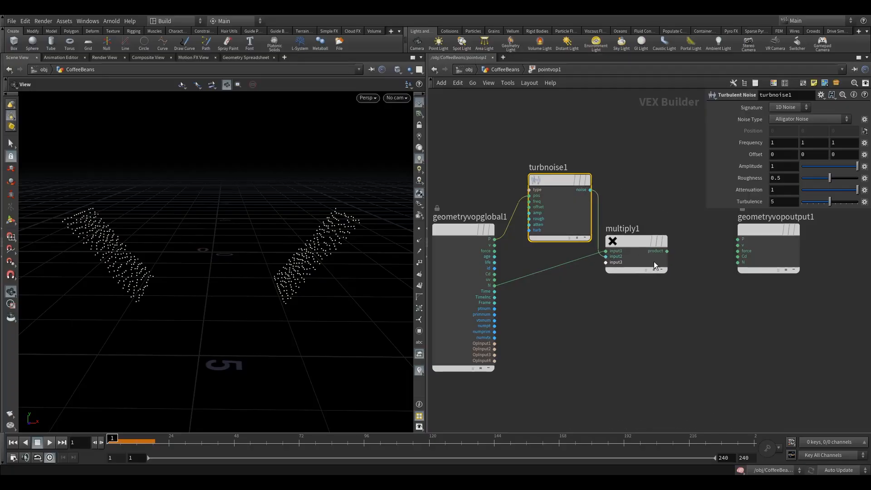
# Connect multiply1's product output to the geometry output's Cd input and nudge multiply1 into place
pyautogui.scroll(3, 655, 268)
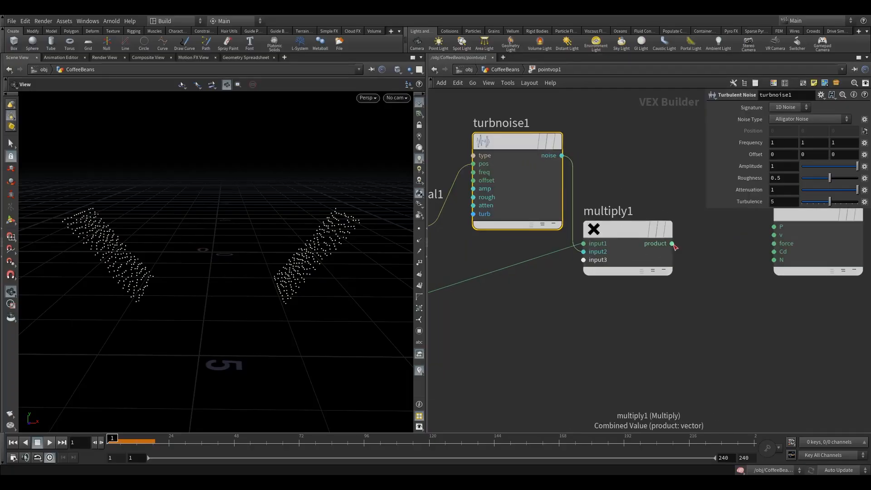
pyautogui.click(672, 244)
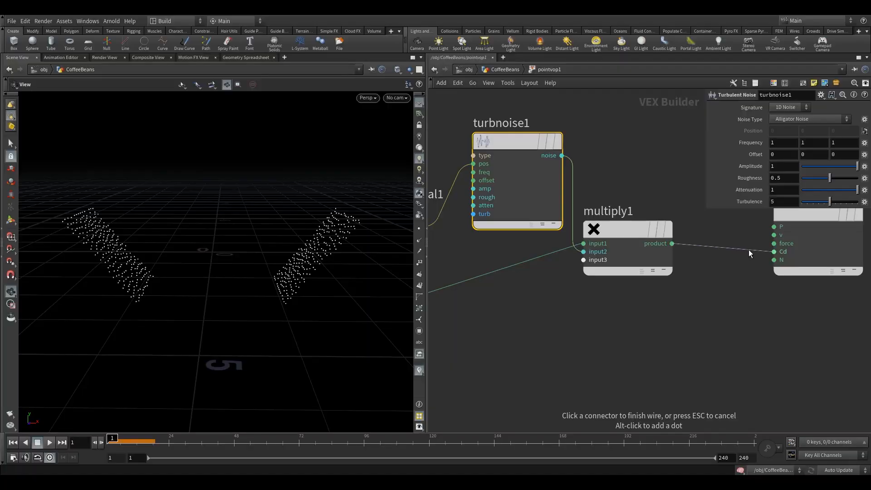
pyautogui.click(774, 251)
pyautogui.moveTo(629, 230)
pyautogui.moveTo(630, 230); pyautogui.dragTo(633, 219)
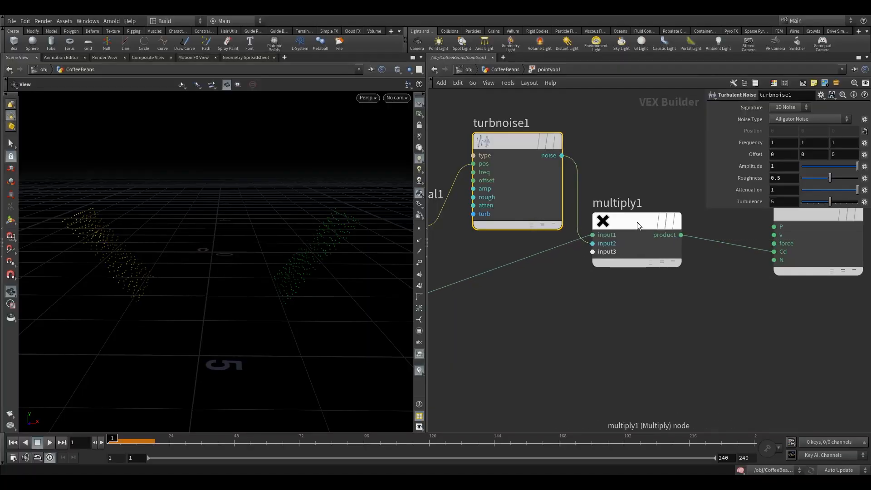
pyautogui.scroll(2, 636, 222)
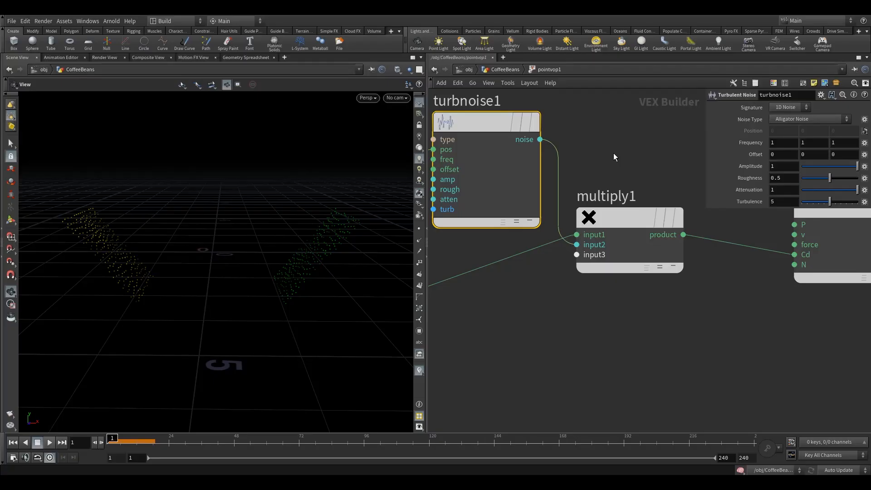
pyautogui.moveTo(595, 140); pyautogui.dragTo(619, 174, button='middle')
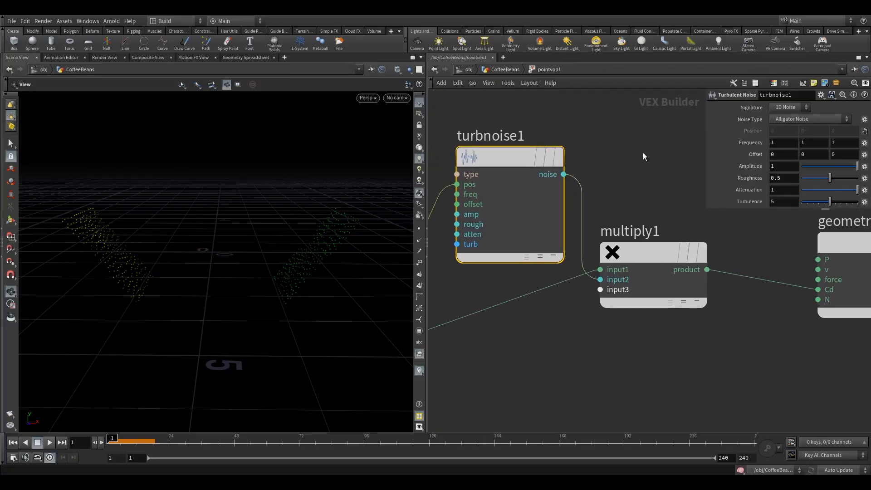
# Raise turbnoise1's Frequency to 31 on all three axes and inspect the noise on the points
pyautogui.moveTo(217, 241); pyautogui.dragTo(235, 239)
pyautogui.moveTo(494, 163)
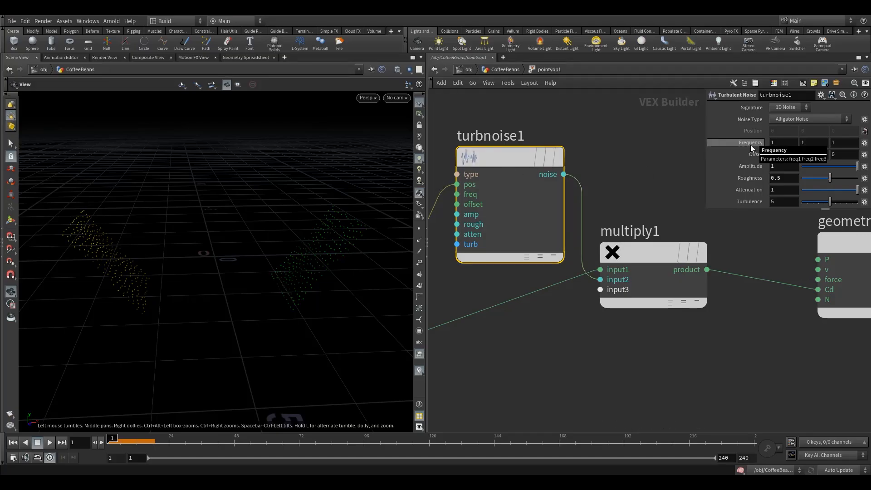
pyautogui.moveTo(751, 145); pyautogui.dragTo(765, 113, button='middle')
pyautogui.moveTo(258, 282); pyautogui.dragTo(317, 268)
pyautogui.moveTo(741, 142); pyautogui.dragTo(753, 106, button='middle')
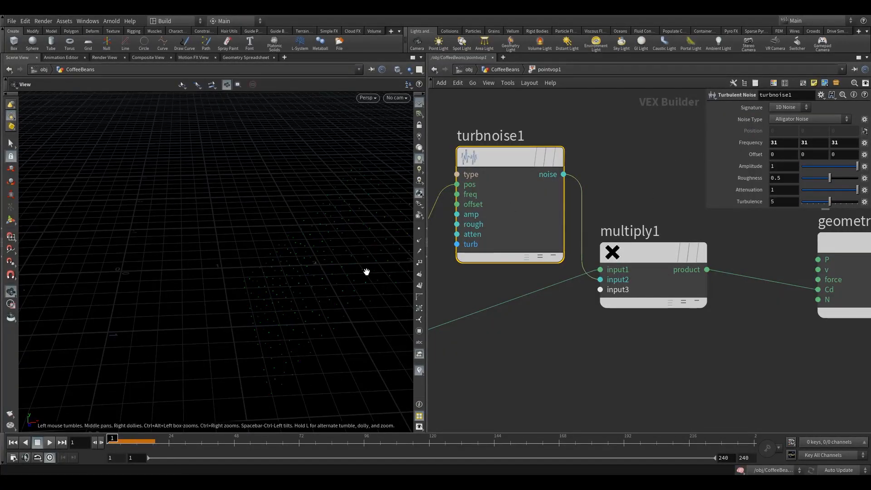
# Reconnect multiply1's product output to the geometry output's v input and inspect the velocity vectors on the points
pyautogui.moveTo(368, 271); pyautogui.dragTo(399, 252)
pyautogui.moveTo(780, 285); pyautogui.dragTo(811, 269)
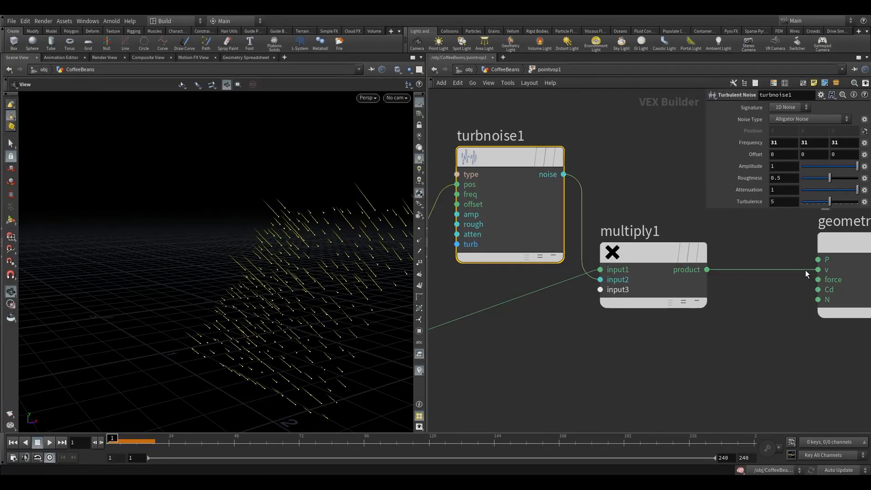
pyautogui.moveTo(297, 292)
pyautogui.mouseDown()
pyautogui.moveTo(311, 278)
pyautogui.moveTo(293, 261)
pyautogui.moveTo(222, 260)
pyautogui.moveTo(186, 278)
pyautogui.moveTo(233, 298)
pyautogui.moveTo(282, 293)
pyautogui.moveTo(305, 261)
pyautogui.moveTo(394, 232)
pyautogui.mouseUp()
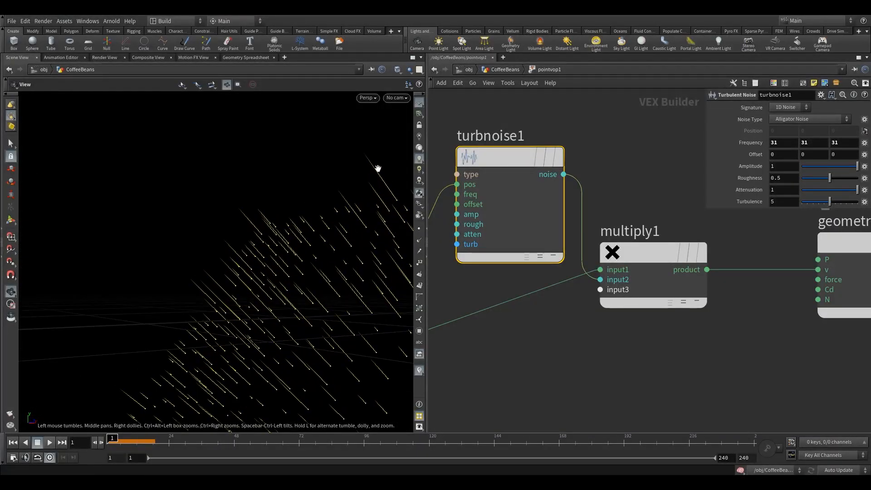
pyautogui.moveTo(373, 251); pyautogui.dragTo(259, 308)
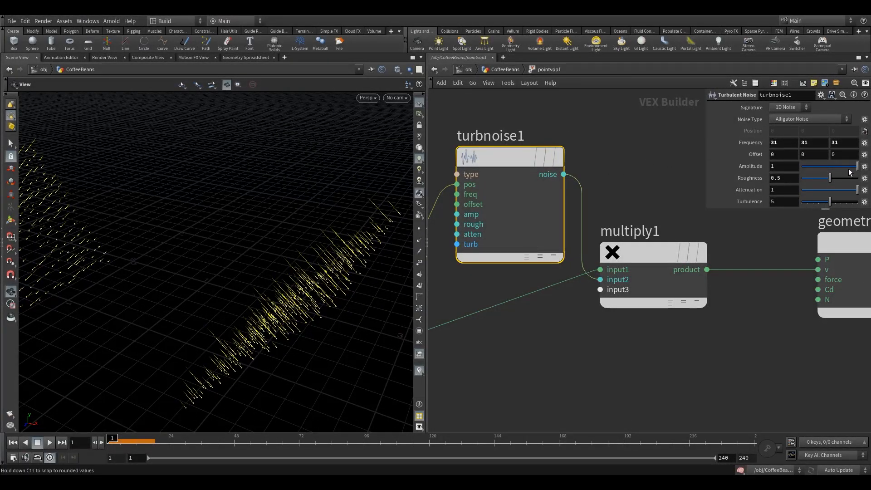
# Set turbnoise1's Amplitude to 2 and inspect the velocity vectors on both point sets
pyautogui.moveTo(850, 172)
pyautogui.mouseDown()
pyautogui.moveTo(820, 168)
pyautogui.moveTo(857, 167)
pyautogui.mouseUp()
pyautogui.moveTo(789, 168); pyautogui.dragTo(687, 168)
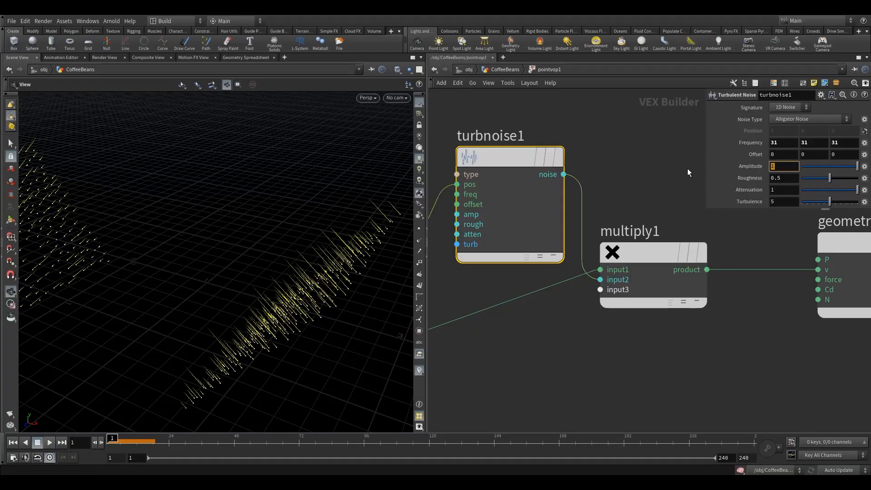
pyautogui.write('2')
pyautogui.press('Return')
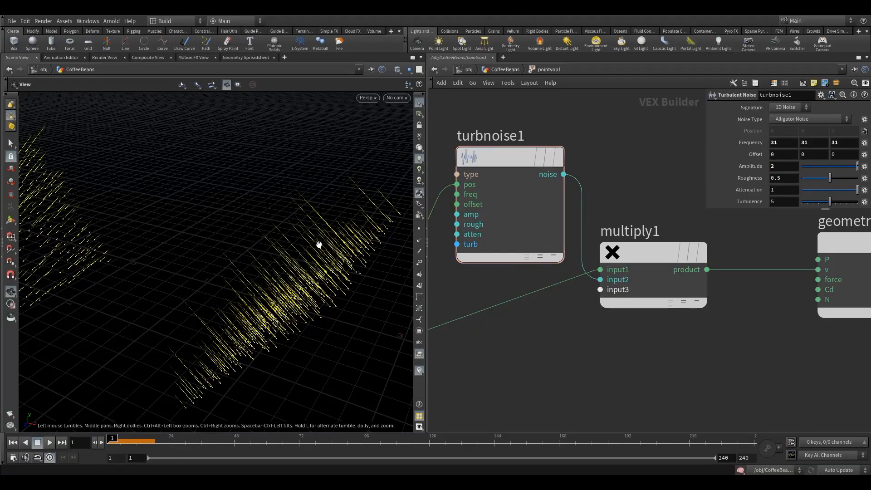
pyautogui.moveTo(319, 245)
pyautogui.mouseDown()
pyautogui.moveTo(333, 233)
pyautogui.moveTo(292, 254)
pyautogui.moveTo(407, 222)
pyautogui.mouseUp()
pyautogui.moveTo(349, 243)
pyautogui.mouseDown()
pyautogui.moveTo(368, 220)
pyautogui.moveTo(331, 250)
pyautogui.moveTo(285, 259)
pyautogui.moveTo(307, 258)
pyautogui.moveTo(284, 269)
pyautogui.moveTo(284, 257)
pyautogui.moveTo(295, 254)
pyautogui.mouseUp()
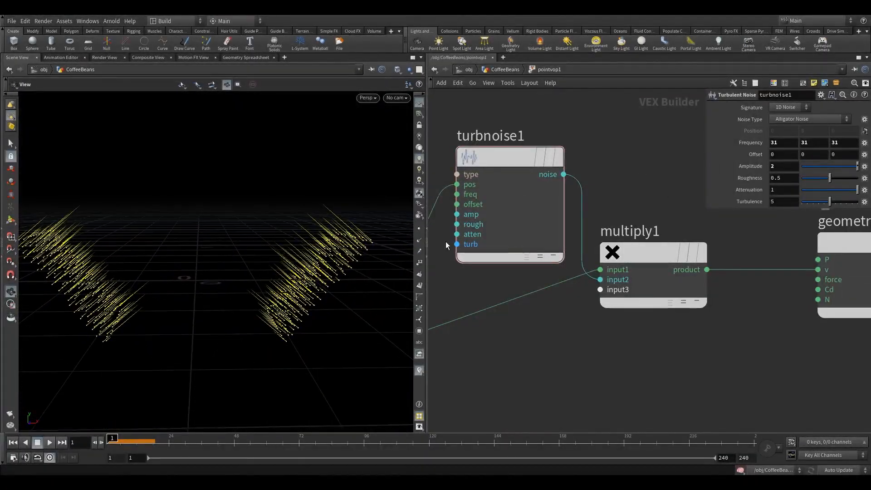
# Return to the CoffeeBeans geometry network, display attribrandomize1's output and select that node
pyautogui.click(506, 69)
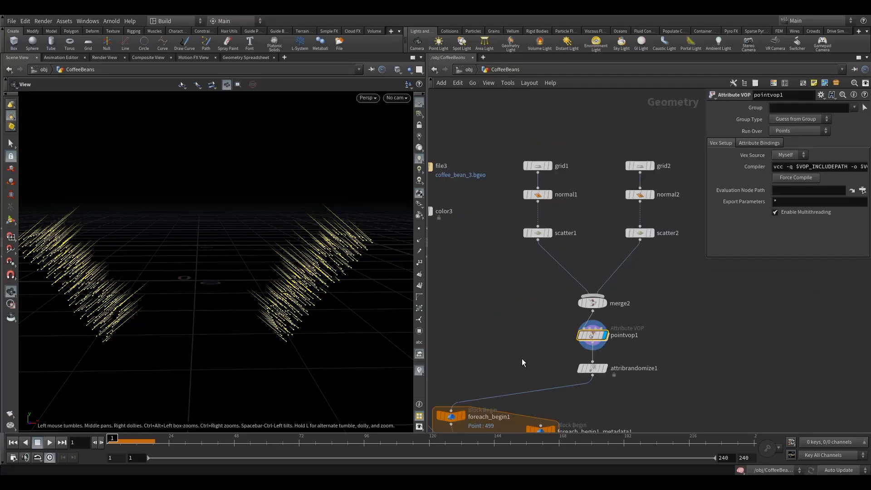
pyautogui.moveTo(522, 359); pyautogui.dragTo(582, 300, button='middle')
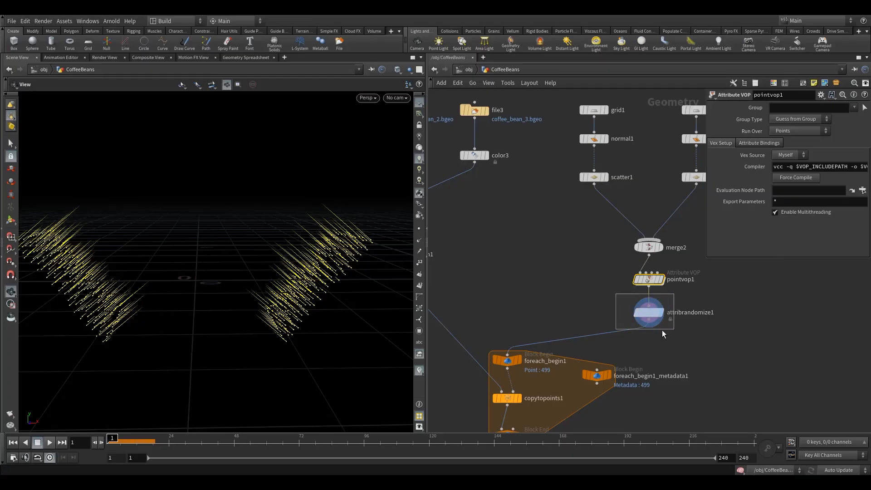
pyautogui.click(650, 313)
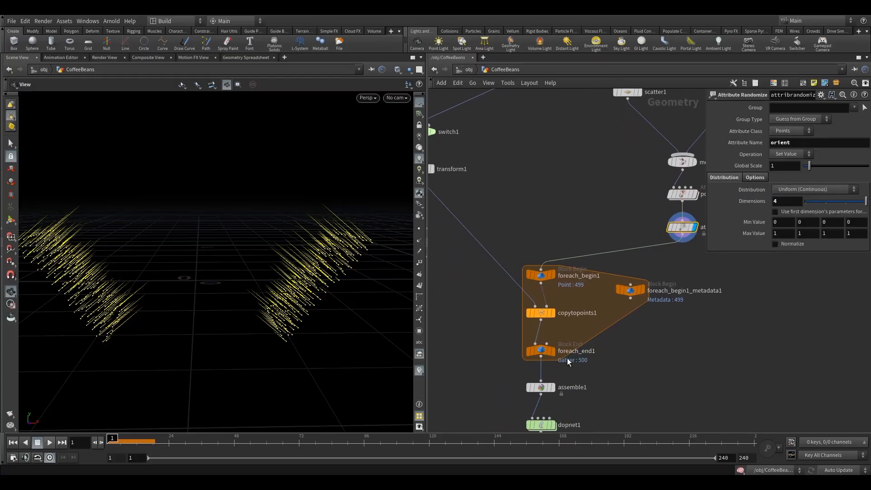
# Enlarge copytopoints1's parameter display and check which target point attributes are applied, including v
pyautogui.click(540, 312)
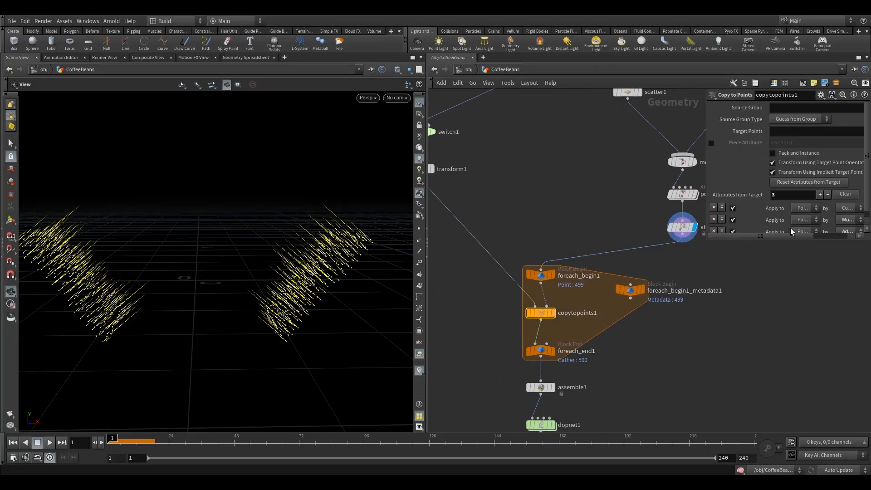
pyautogui.moveTo(762, 241); pyautogui.dragTo(766, 292)
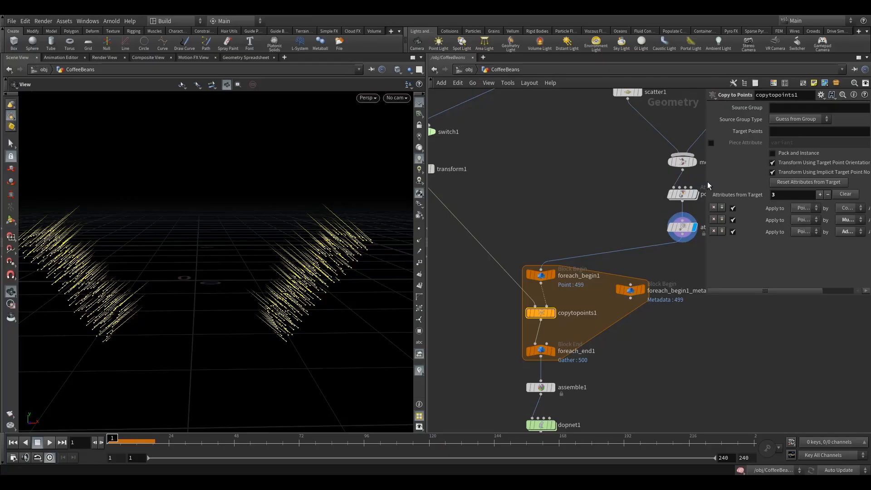
pyautogui.moveTo(705, 176); pyautogui.dragTo(546, 196)
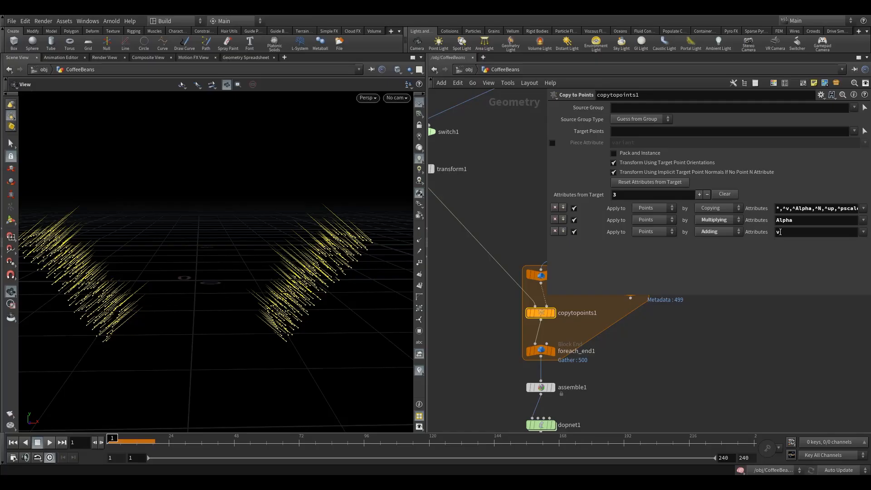
pyautogui.press('Return')
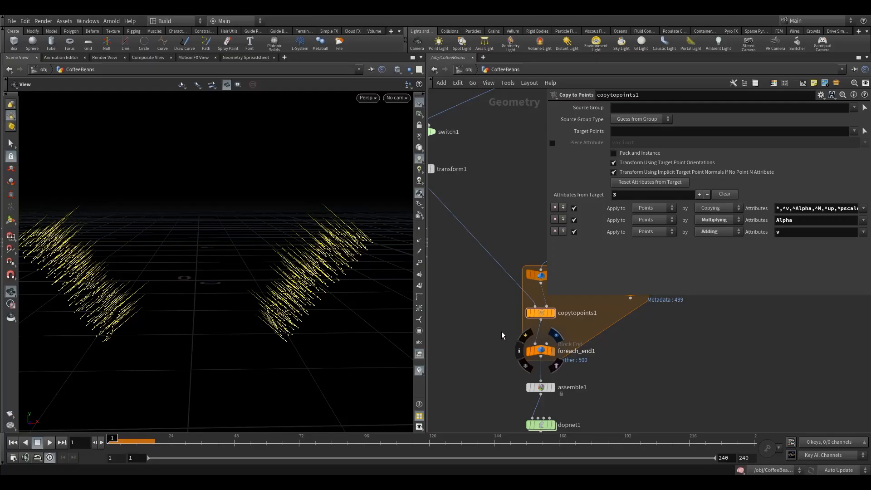
# Display foreach_end1's output and inspect the velocity vectors on the copied coffee beans
pyautogui.moveTo(495, 336); pyautogui.dragTo(554, 367)
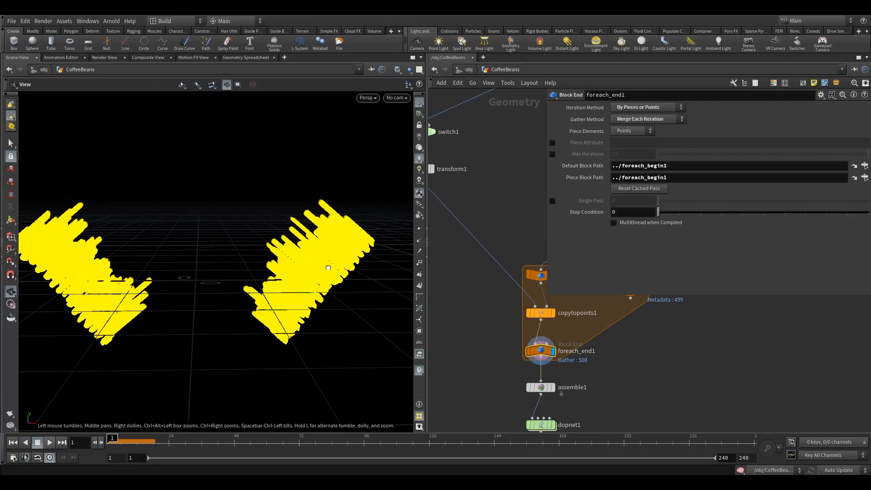
pyautogui.moveTo(329, 267)
pyautogui.mouseDown()
pyautogui.moveTo(381, 299)
pyautogui.moveTo(429, 261)
pyautogui.mouseUp()
pyautogui.moveTo(428, 260); pyautogui.dragTo(580, 226, button='right')
pyautogui.moveTo(341, 294)
pyautogui.mouseDown()
pyautogui.moveTo(389, 285)
pyautogui.moveTo(342, 256)
pyautogui.moveTo(284, 291)
pyautogui.mouseUp()
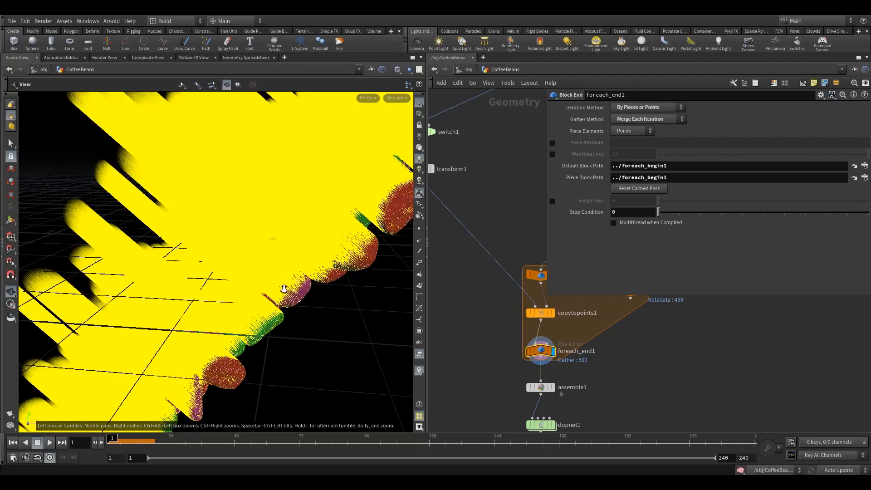
pyautogui.moveTo(285, 290); pyautogui.dragTo(254, 297, button='right')
pyautogui.moveTo(272, 299)
pyautogui.mouseDown()
pyautogui.moveTo(306, 308)
pyautogui.moveTo(267, 317)
pyautogui.mouseUp()
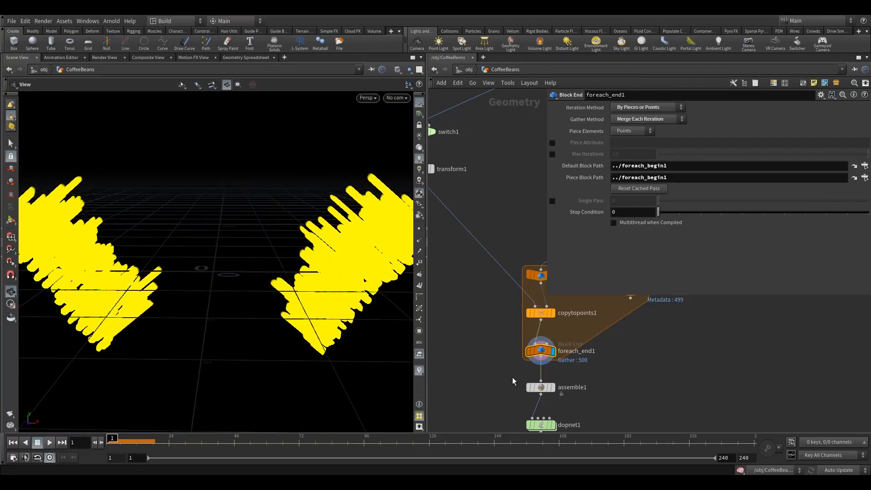
# Display assemble1's output and set its Transfer Attributes to v
pyautogui.click(544, 388)
pyautogui.click(552, 387)
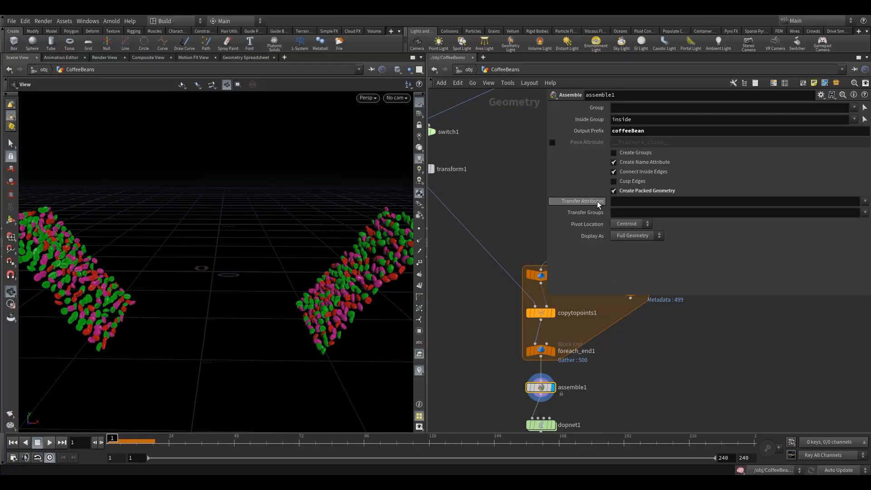
pyautogui.click(865, 201)
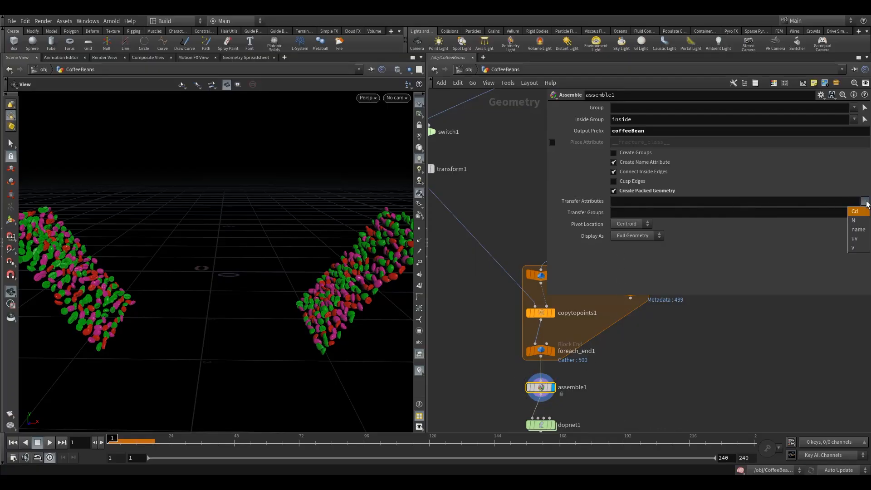
pyautogui.click(857, 248)
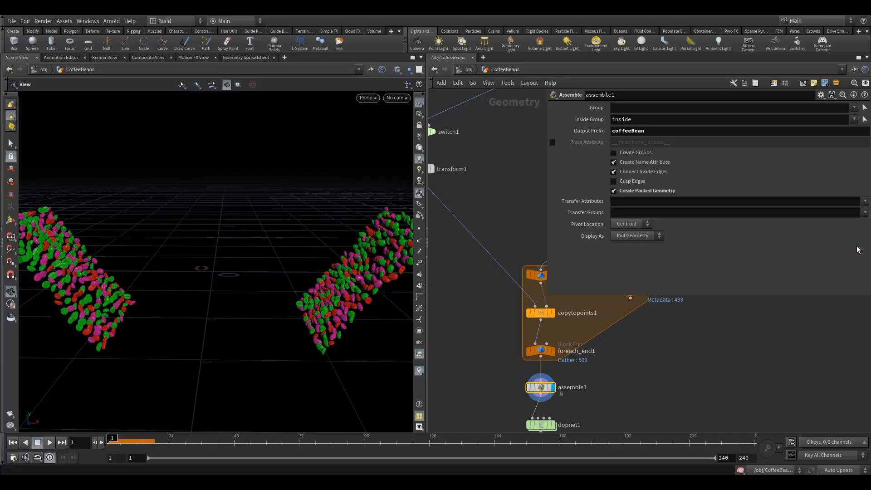
pyautogui.click(753, 204)
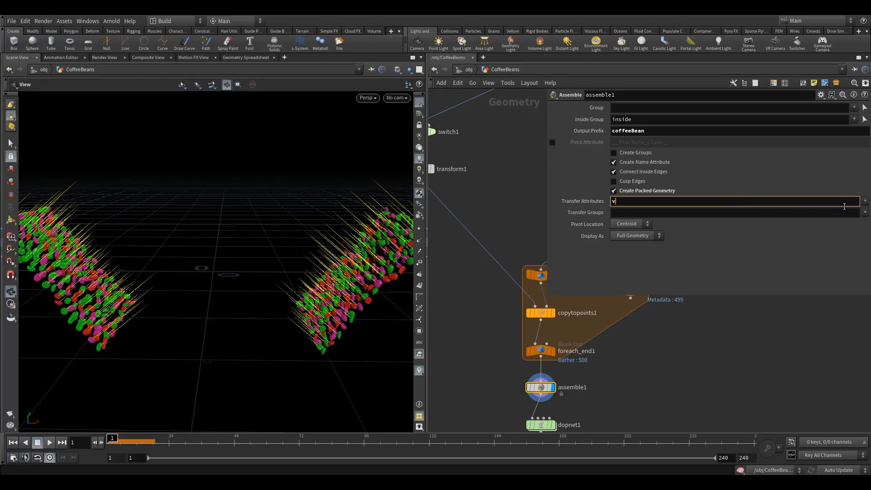
# Add the name attribute to assemble1's Transfer Attributes alongside v and inspect the packed beans
pyautogui.click(864, 201)
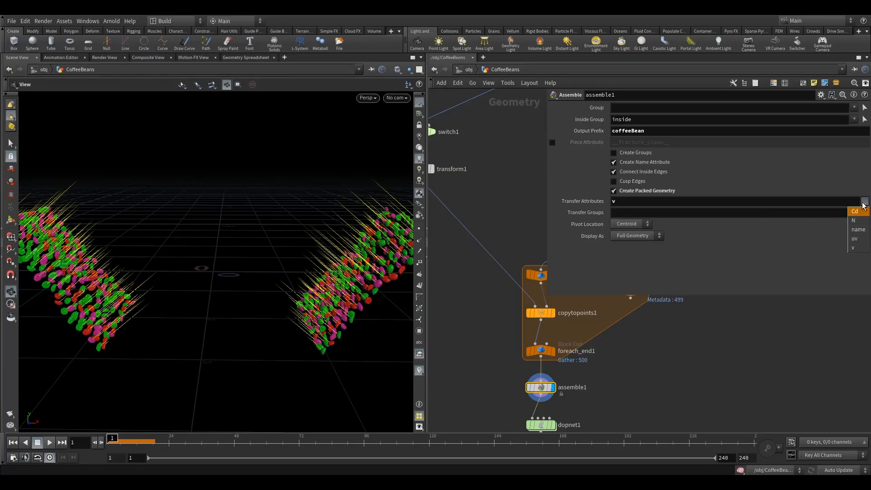
pyautogui.click(857, 230)
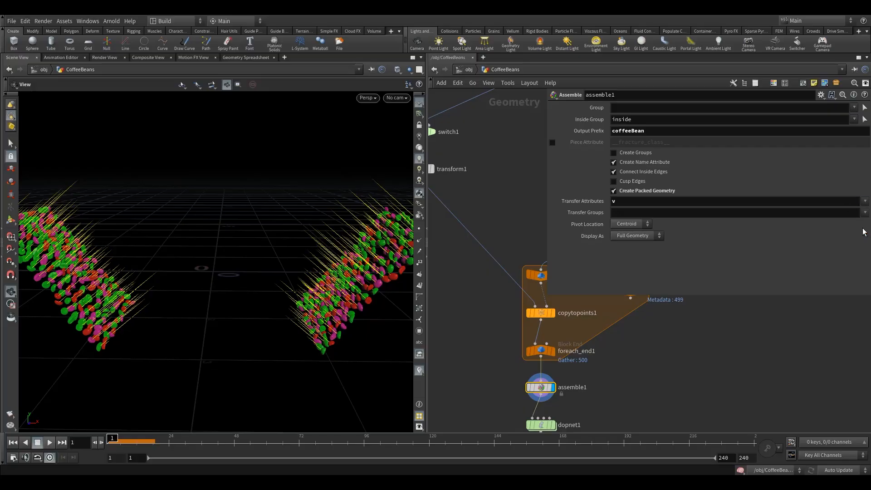
pyautogui.click(665, 206)
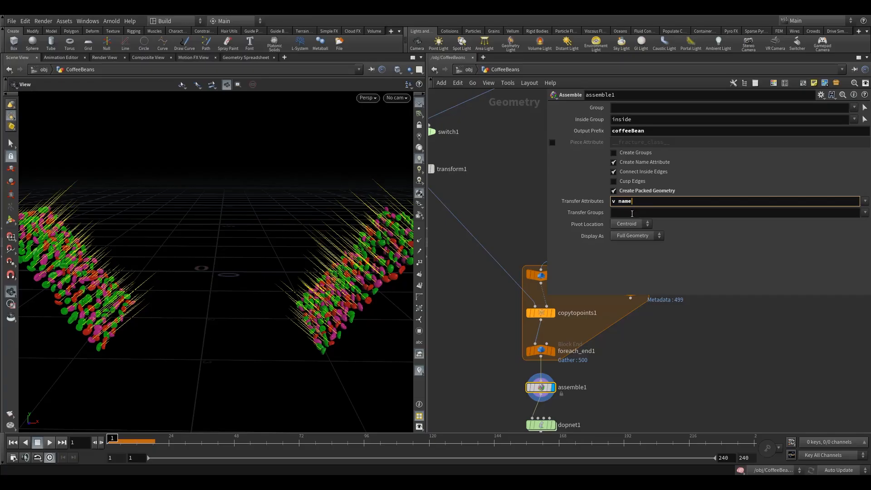
pyautogui.moveTo(322, 313)
pyautogui.mouseDown()
pyautogui.moveTo(357, 298)
pyautogui.moveTo(319, 306)
pyautogui.moveTo(330, 305)
pyautogui.mouseUp()
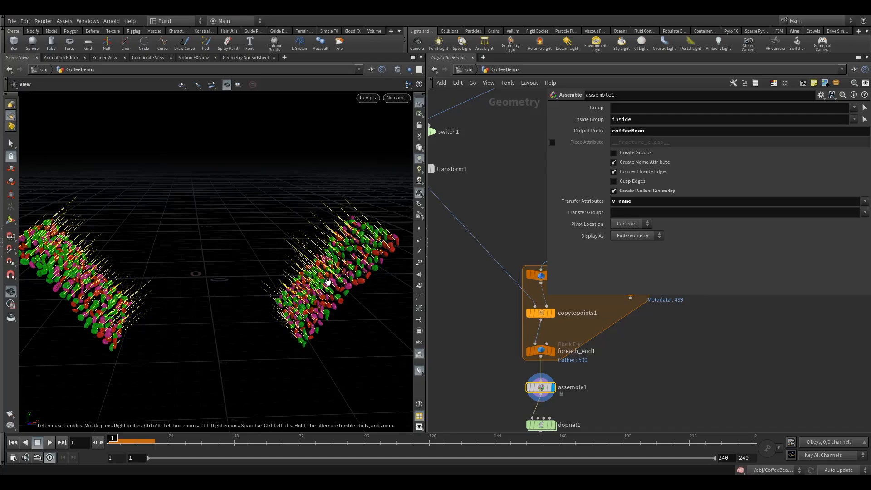
pyautogui.moveTo(329, 285)
pyautogui.mouseDown()
pyautogui.moveTo(352, 278)
pyautogui.moveTo(340, 278)
pyautogui.mouseUp()
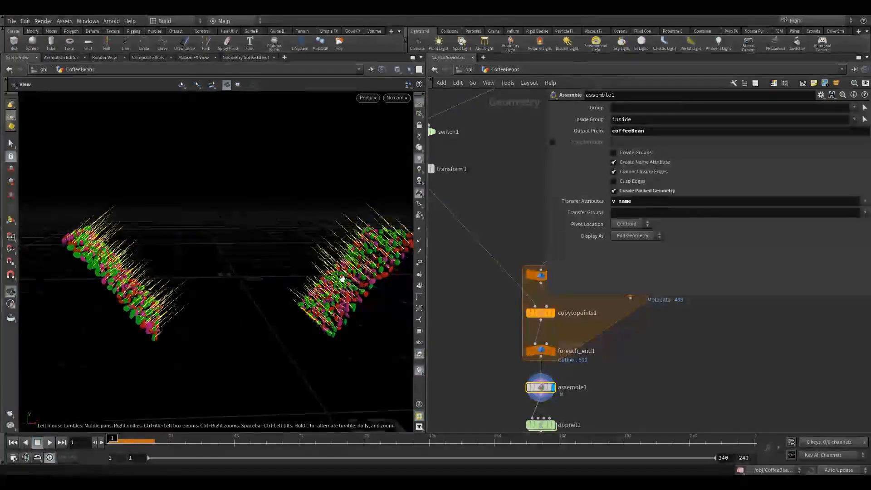
# Check the groups available for transfer on assemble1, set Transfer Groups to *, and inspect the packed beans
pyautogui.click(694, 213)
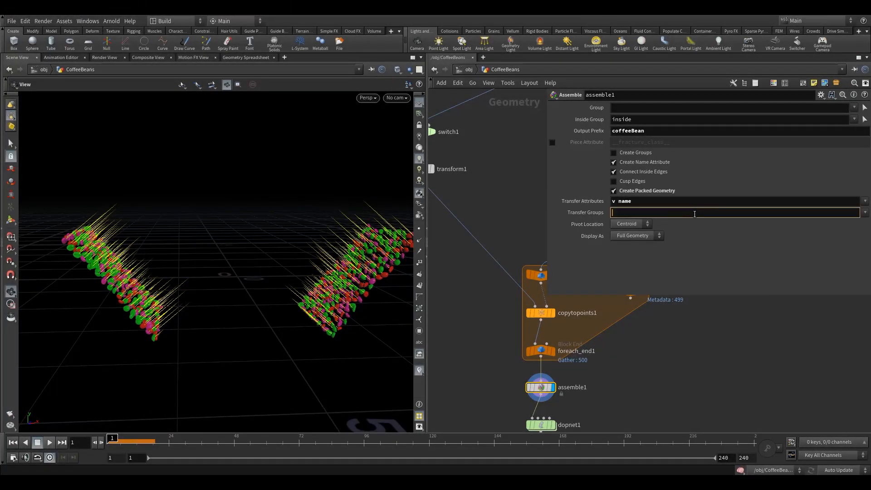
pyautogui.click(865, 213)
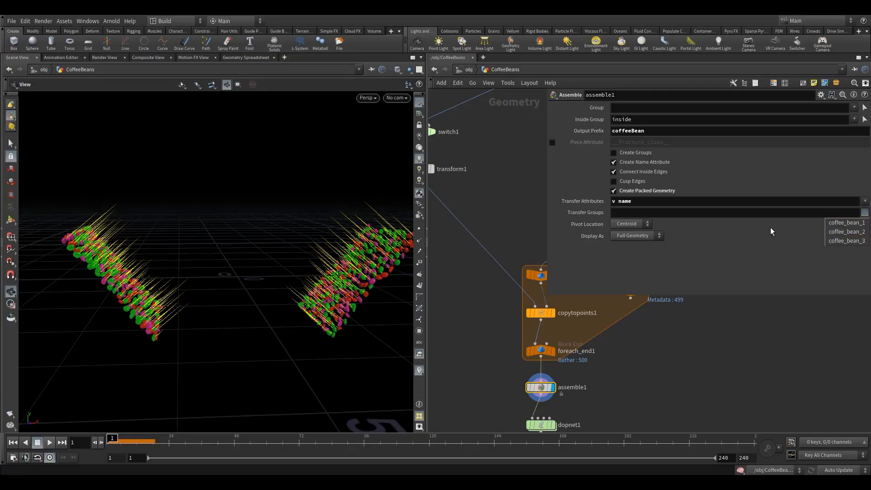
pyautogui.click(658, 213)
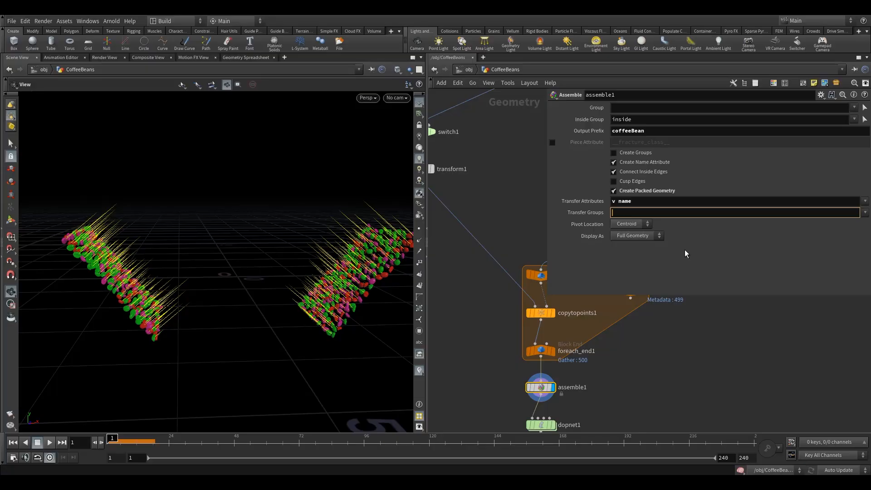
pyautogui.write('*')
pyautogui.press('Return')
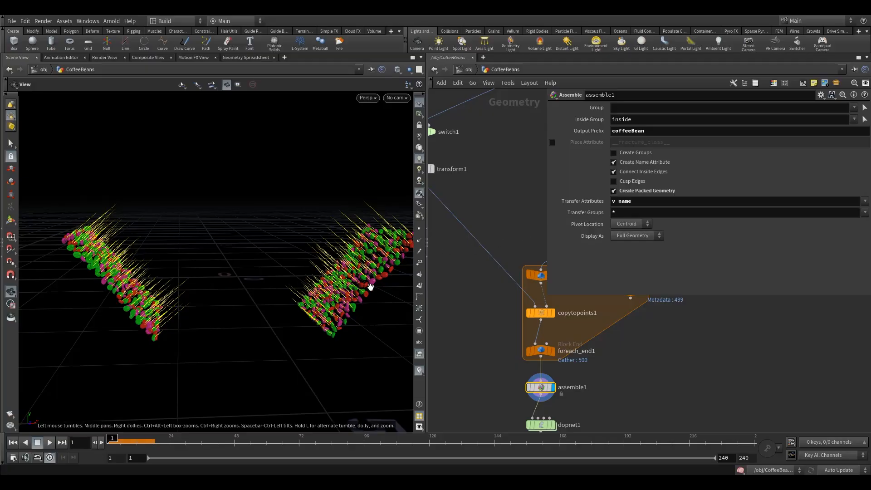
pyautogui.moveTo(370, 287); pyautogui.dragTo(360, 284, button='middle')
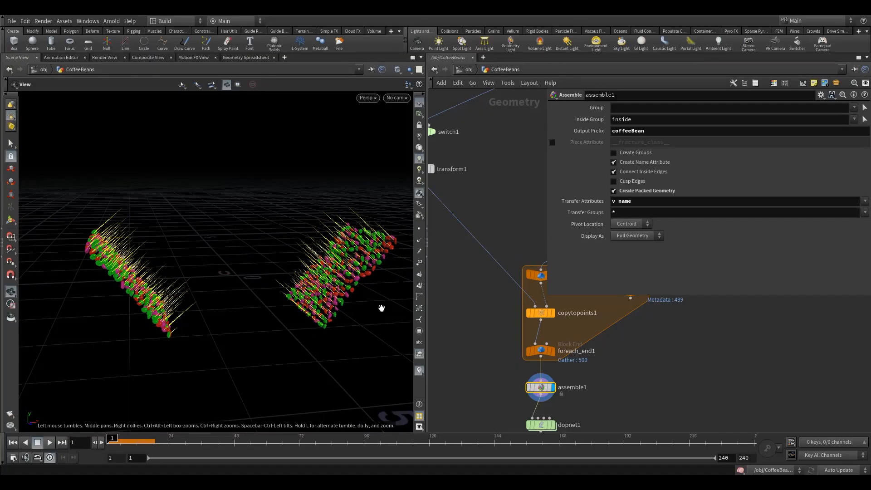
pyautogui.moveTo(366, 305); pyautogui.dragTo(361, 303)
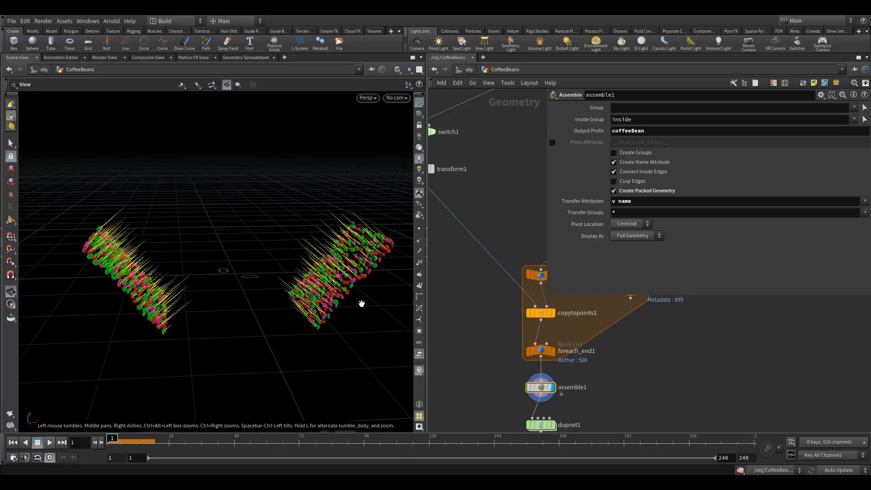
# Delete the color1, color2 and color3 nodes between the coffee bean files and switch1
pyautogui.moveTo(502, 396); pyautogui.dragTo(462, 281, button='middle')
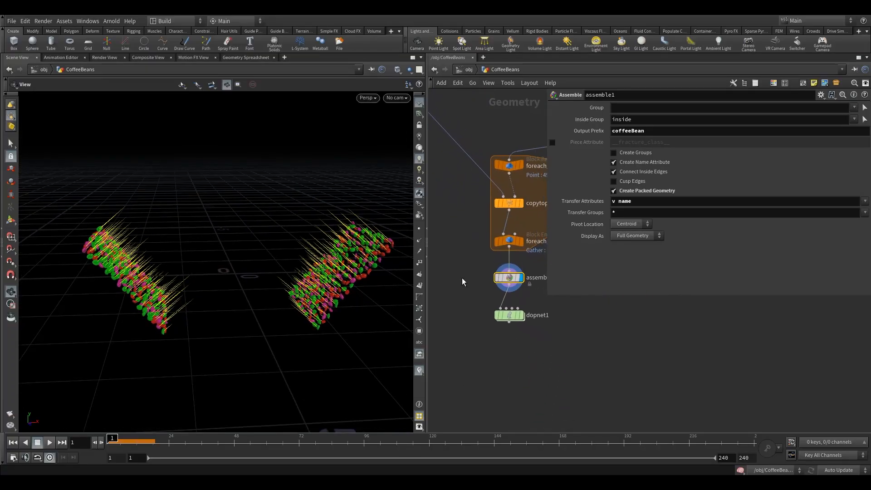
pyautogui.moveTo(485, 308); pyautogui.dragTo(473, 299, button='middle')
pyautogui.moveTo(469, 267); pyautogui.dragTo(516, 354, button='middle')
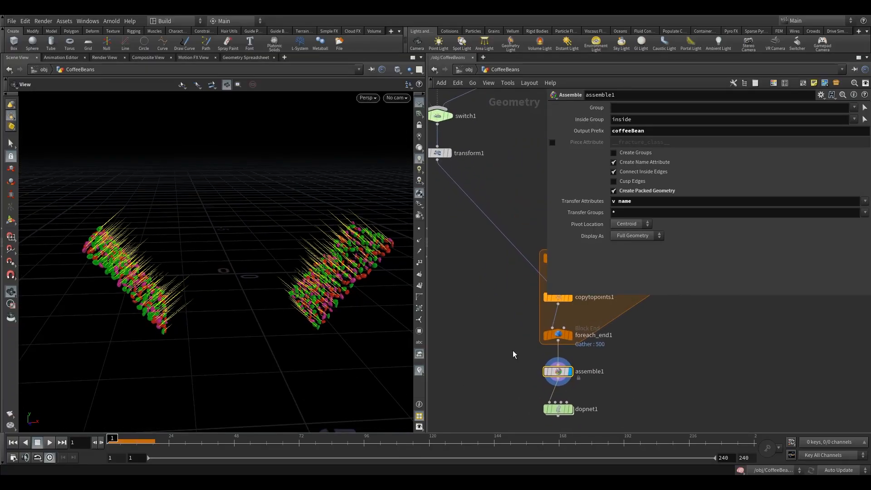
pyautogui.moveTo(463, 295); pyautogui.dragTo(520, 416, button='middle')
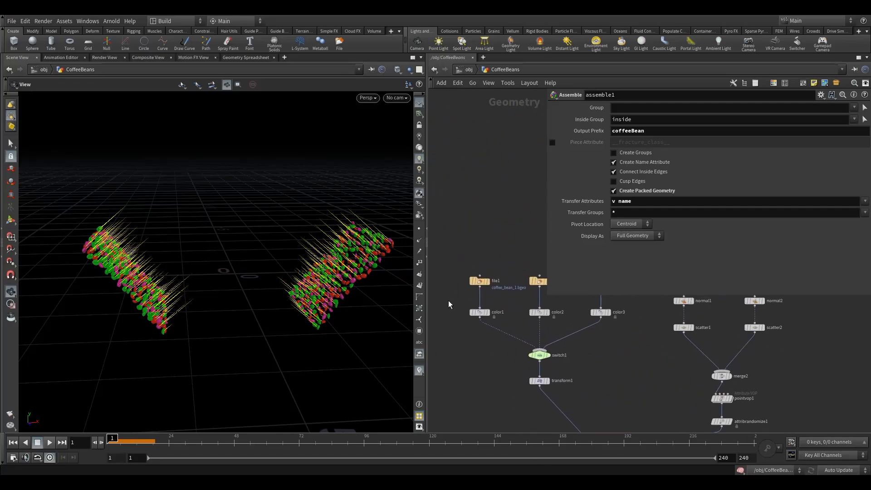
pyautogui.moveTo(449, 301); pyautogui.dragTo(619, 334)
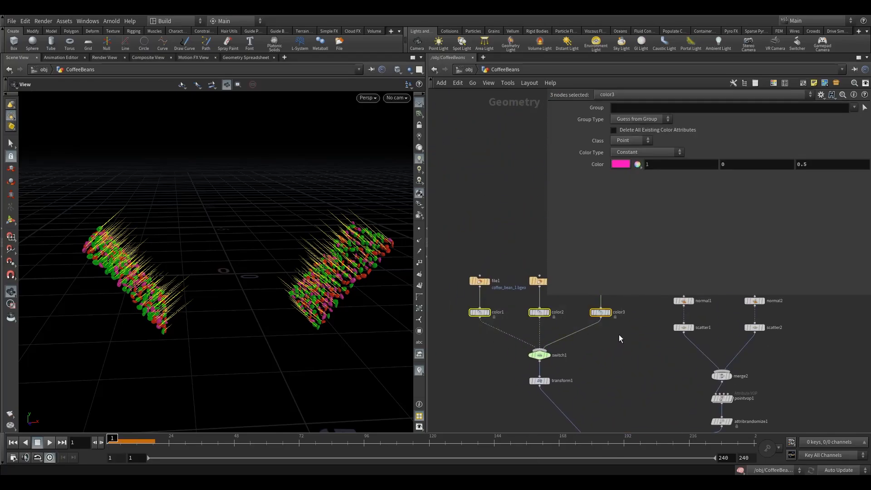
pyautogui.press('Delete')
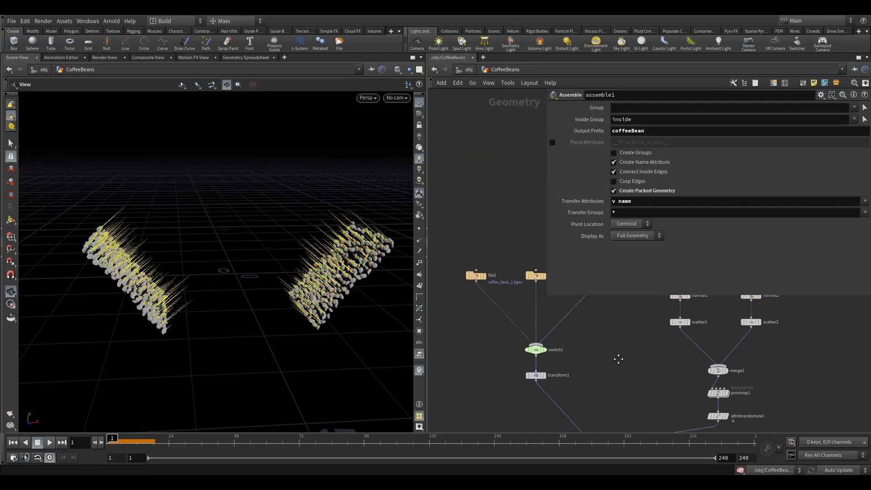
# Enter the dopnet1 network and bring its simulation nodes into view
pyautogui.moveTo(618, 420); pyautogui.dragTo(553, 330, button='middle')
pyautogui.scroll(-3, 552, 329)
pyautogui.moveTo(576, 418); pyautogui.dragTo(552, 362, button='middle')
pyautogui.scroll(5, 552, 362)
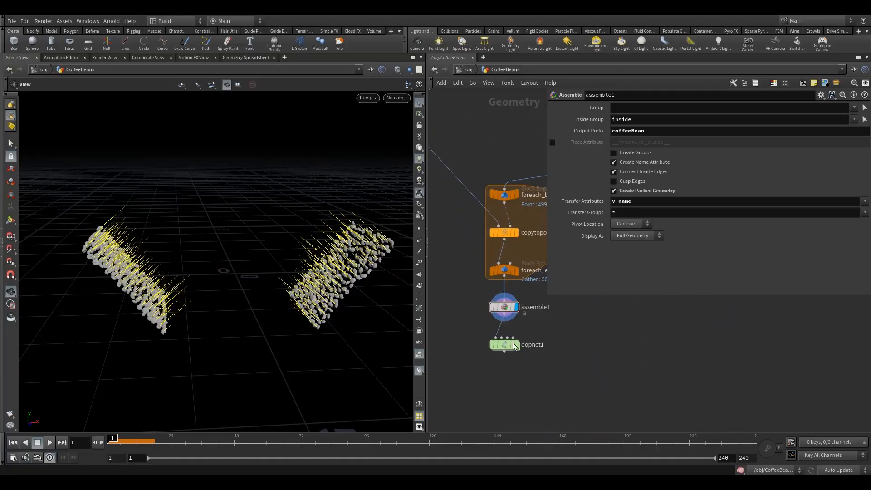
pyautogui.doubleClick(505, 344)
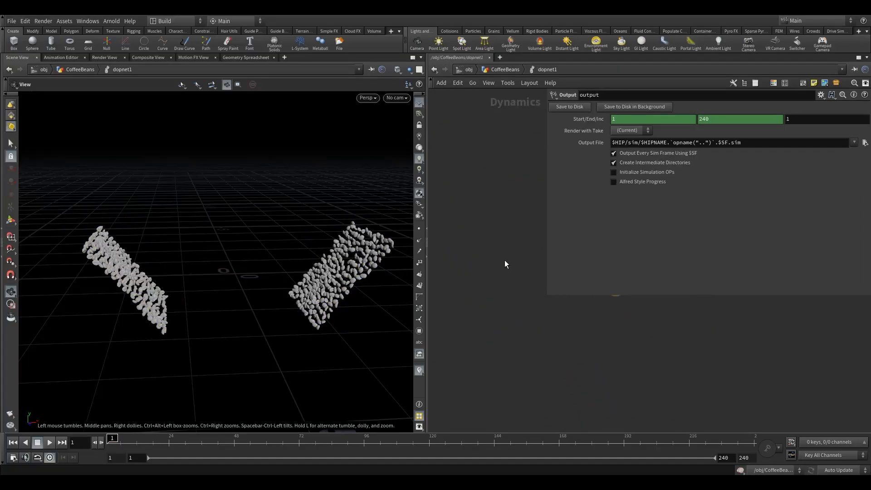
pyautogui.scroll(-3, 508, 348)
pyautogui.moveTo(526, 359); pyautogui.dragTo(581, 234, button='middle')
pyautogui.moveTo(505, 301); pyautogui.dragTo(507, 288, button='middle')
pyautogui.press('space')
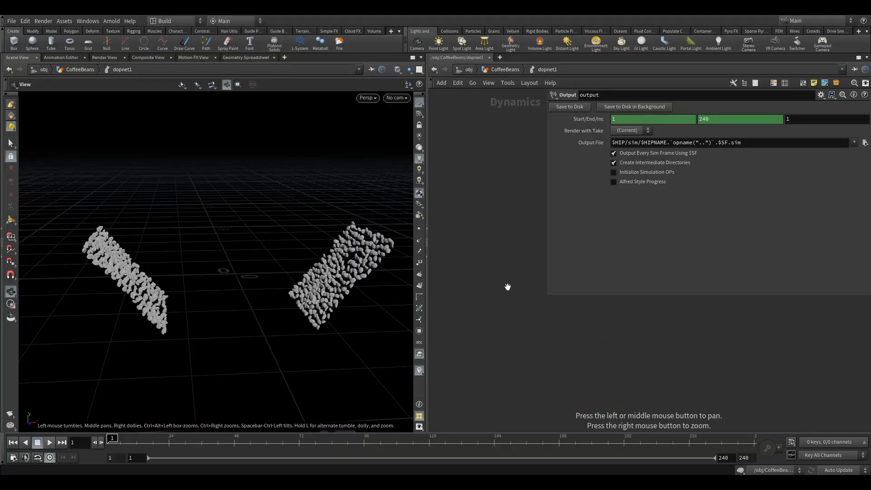
pyautogui.press('h')
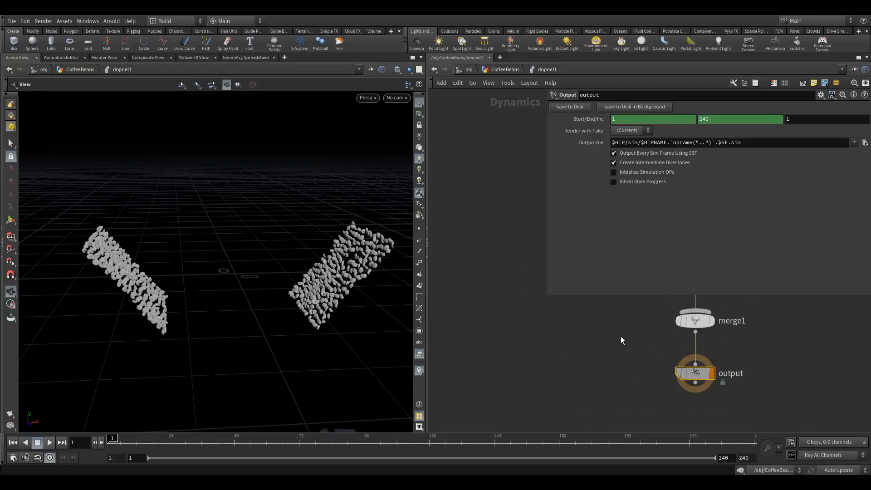
pyautogui.moveTo(286, 267); pyautogui.dragTo(171, 305, button='right')
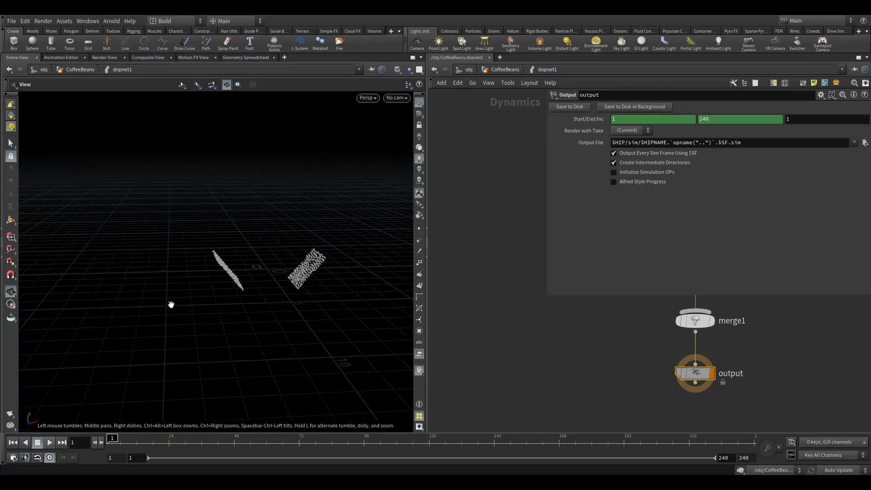
pyautogui.moveTo(256, 282); pyautogui.dragTo(278, 267)
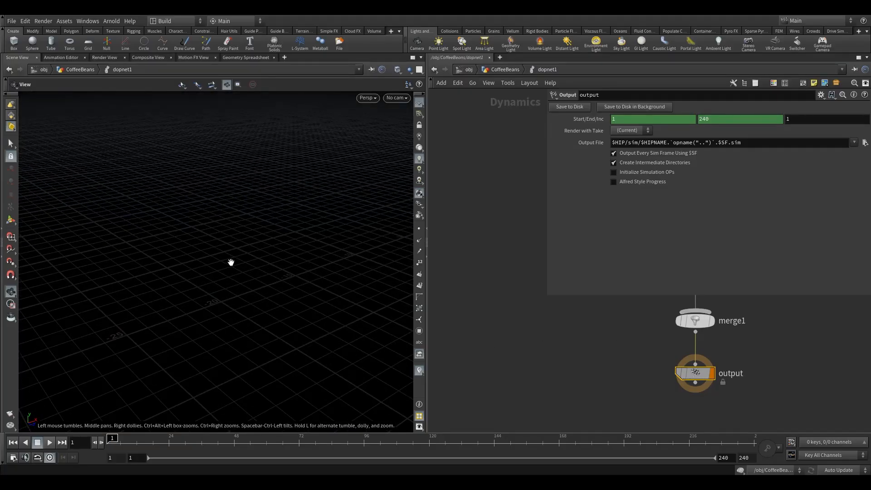
pyautogui.press('h')
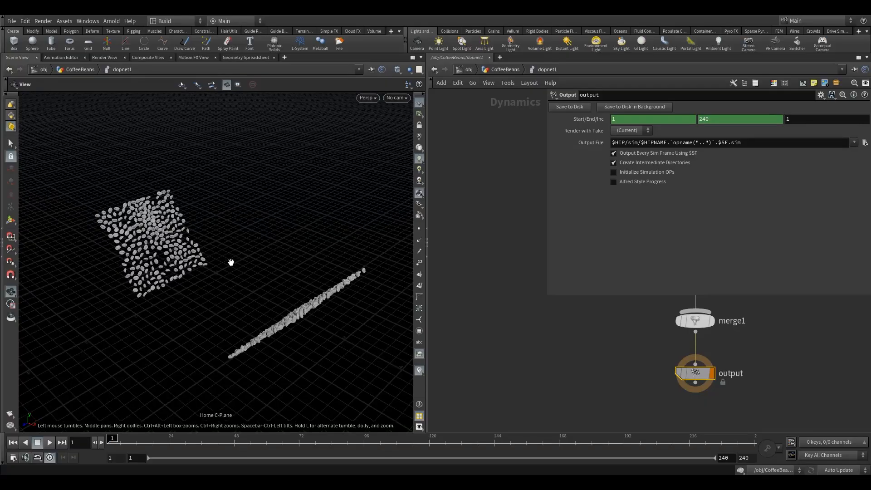
pyautogui.press('f')
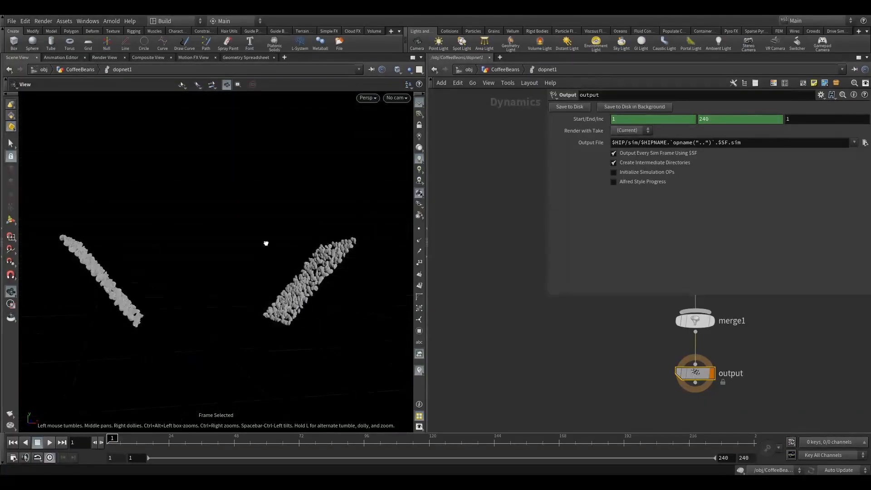
pyautogui.moveTo(266, 244); pyautogui.dragTo(246, 273)
# Enable Inherit Velocity from Point Velocity in rbdpackedobject1's initial state and inspect the beans' velocity vectors
pyautogui.moveTo(632, 327); pyautogui.dragTo(479, 350, button='middle')
pyautogui.moveTo(475, 270); pyautogui.dragTo(499, 364, button='middle')
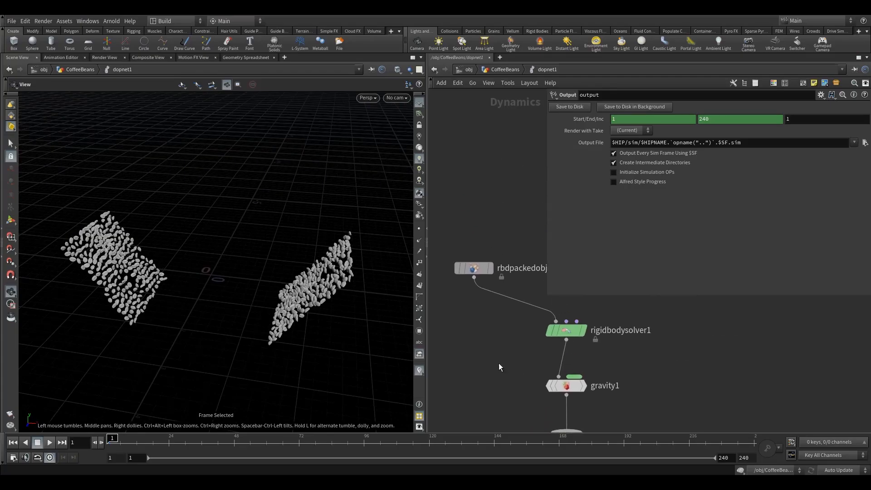
pyautogui.moveTo(483, 318); pyautogui.dragTo(502, 373, button='middle')
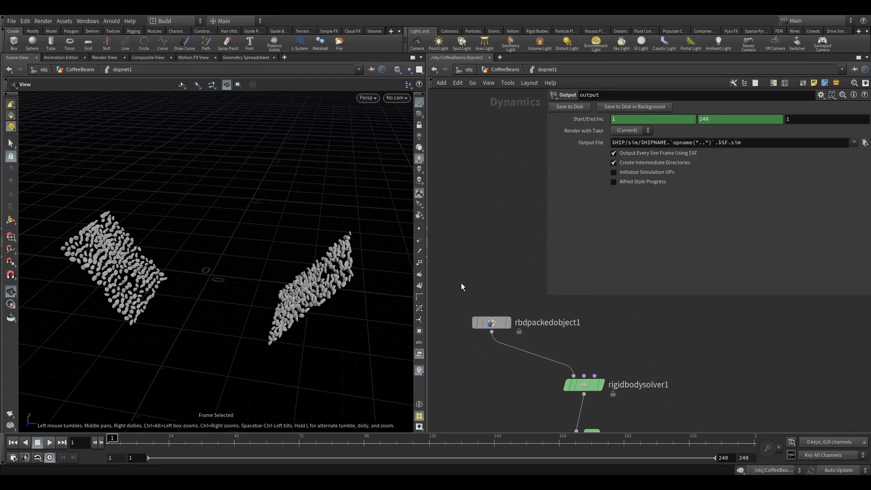
pyautogui.moveTo(473, 278); pyautogui.dragTo(514, 328)
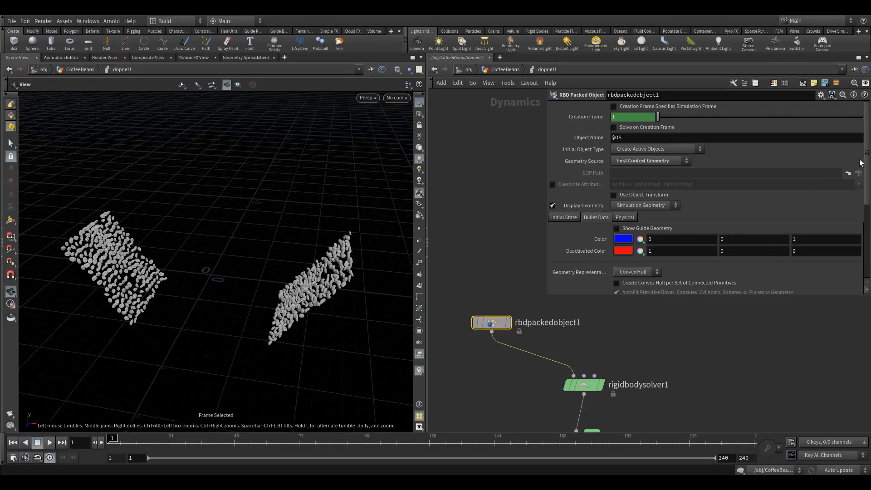
pyautogui.moveTo(866, 157); pyautogui.dragTo(868, 181)
pyautogui.click(567, 164)
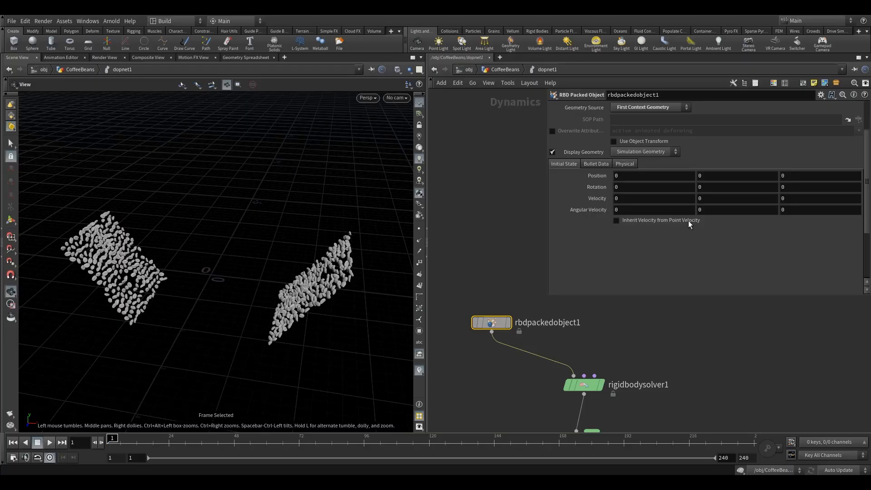
pyautogui.moveTo(671, 223)
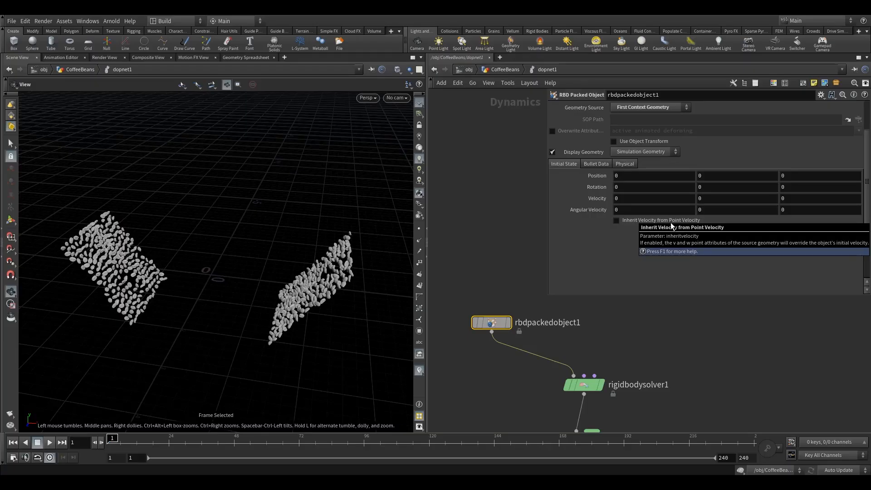
pyautogui.click(616, 221)
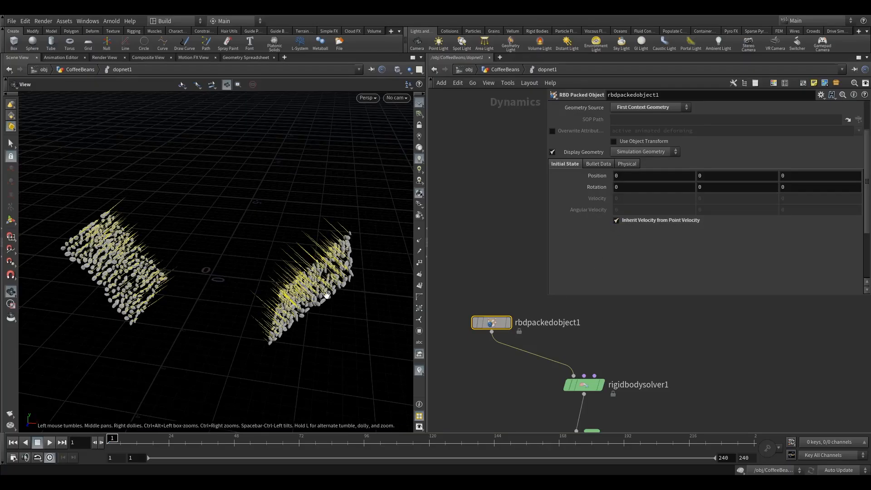
pyautogui.moveTo(326, 295); pyautogui.dragTo(317, 280)
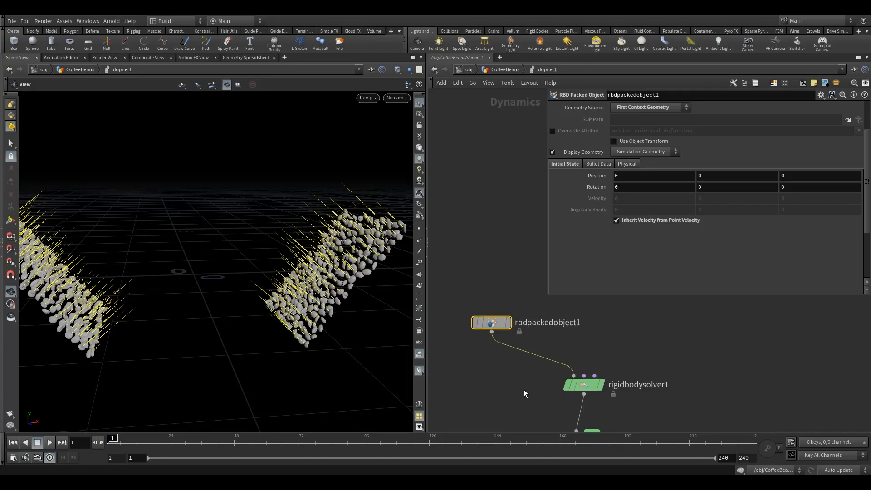
# Set gravity1's Y force to -1
pyautogui.scroll(-2, 524, 393)
pyautogui.moveTo(523, 392); pyautogui.dragTo(500, 319, button='middle')
pyautogui.moveTo(515, 371); pyautogui.dragTo(491, 354, button='middle')
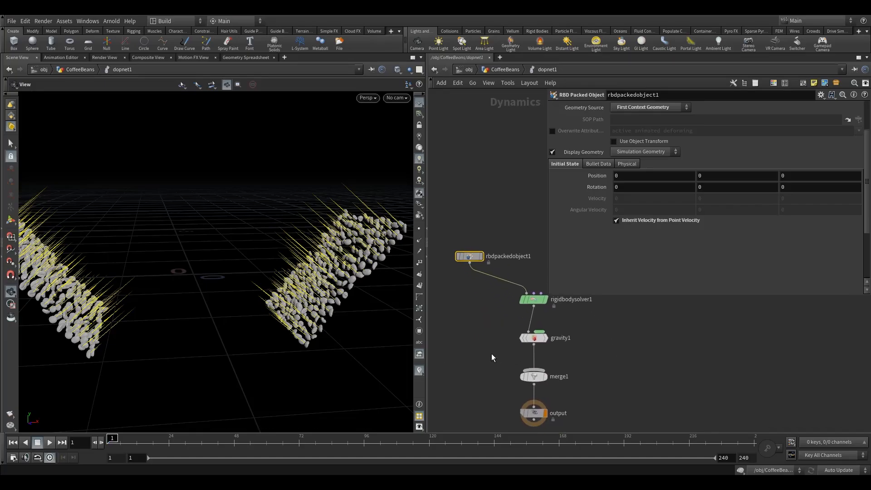
pyautogui.click(533, 338)
pyautogui.moveTo(606, 339); pyautogui.dragTo(562, 346, button='middle')
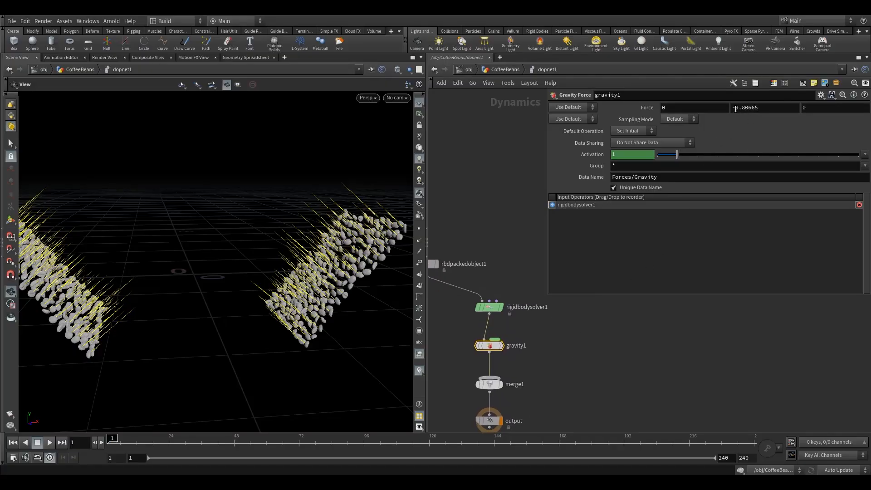
pyautogui.moveTo(735, 108); pyautogui.dragTo(769, 113)
pyautogui.write('1')
pyautogui.press('Return')
# Move gravity1 and rigidbodysolver1 slightly lower in the network and select the output node
pyautogui.scroll(-3, 583, 349)
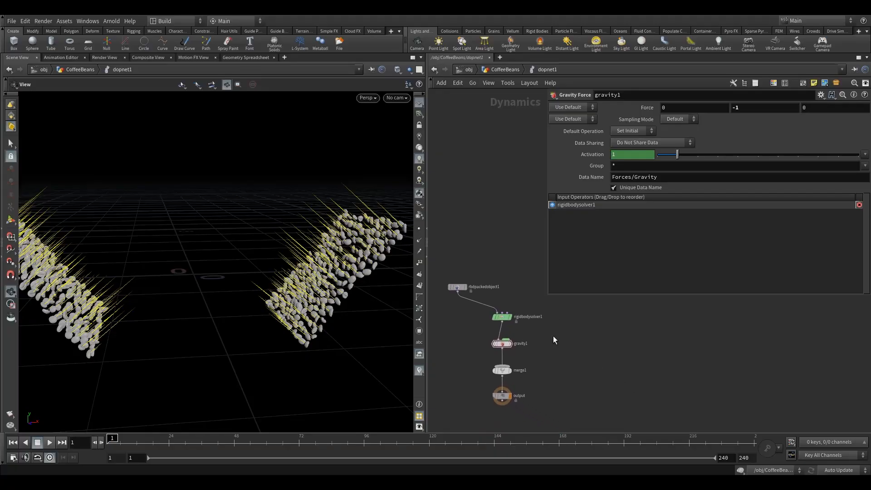
pyautogui.moveTo(504, 343); pyautogui.dragTo(505, 349)
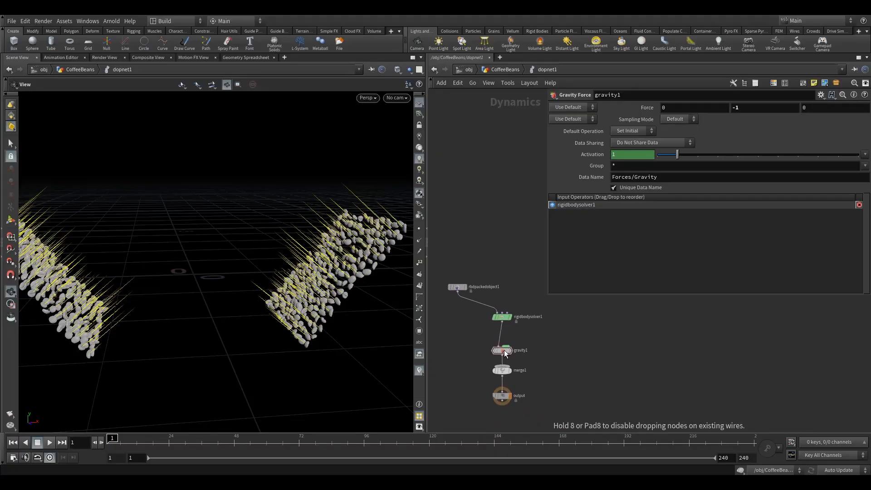
pyautogui.moveTo(503, 317); pyautogui.dragTo(503, 323)
pyautogui.click(502, 396)
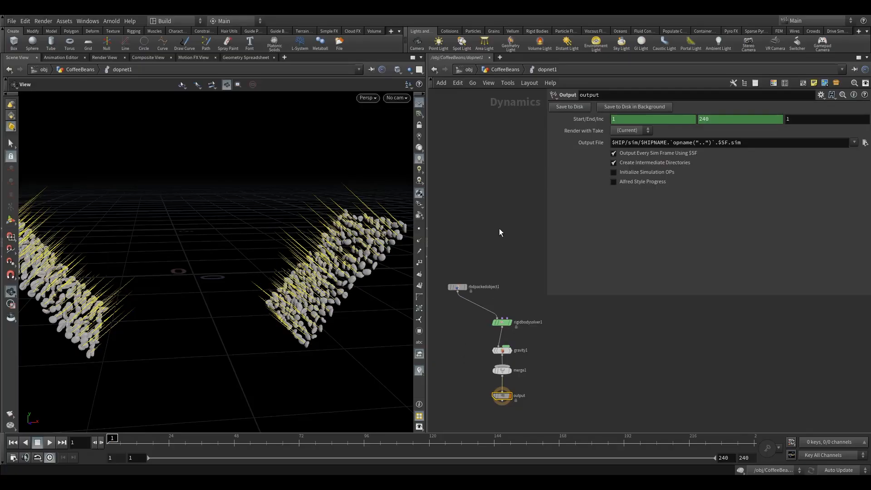
# Save the scene file before simulating and inspect the coffee beans with their velocity vectors
pyautogui.moveTo(262, 270); pyautogui.dragTo(226, 288)
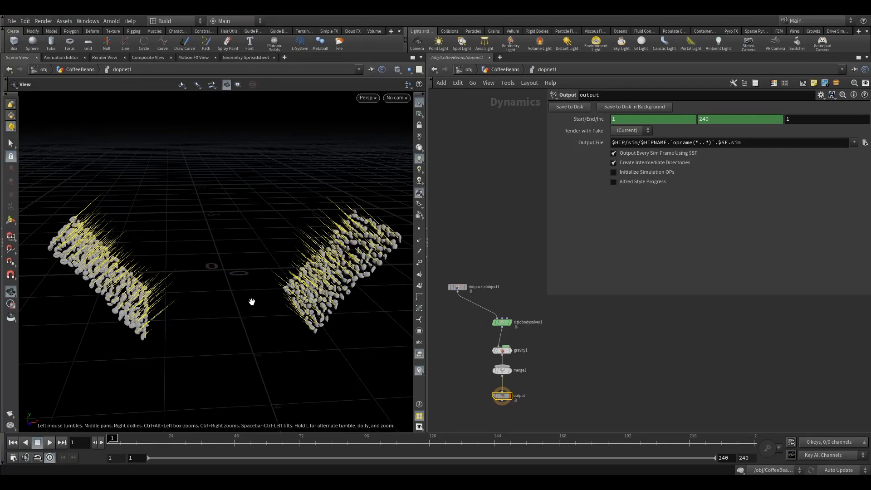
pyautogui.click(13, 21)
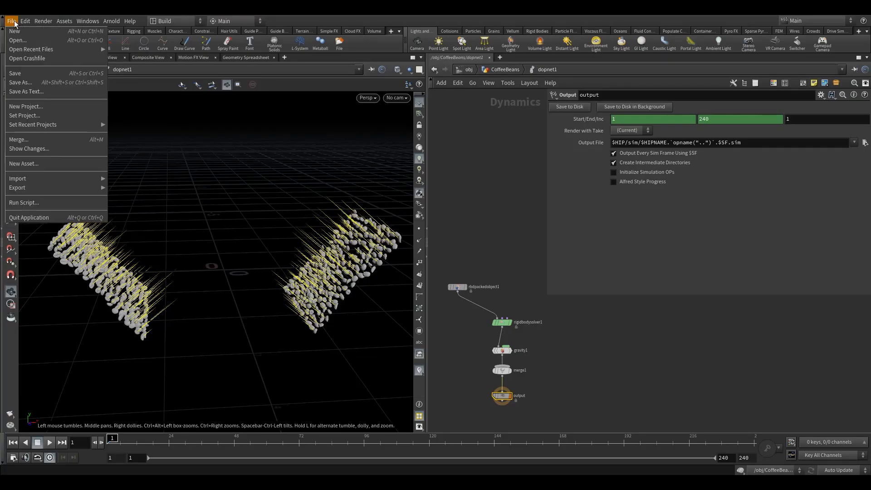
pyautogui.click(34, 71)
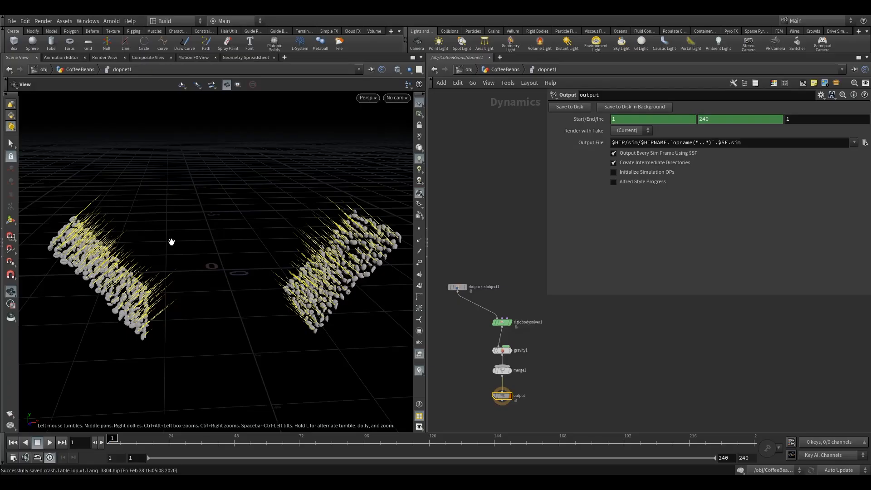
pyautogui.moveTo(188, 259); pyautogui.dragTo(222, 261)
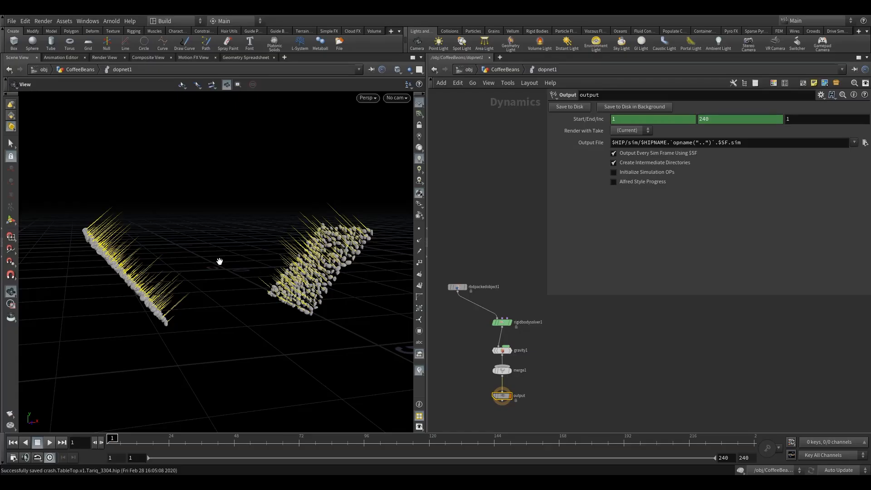
pyautogui.moveTo(218, 231); pyautogui.dragTo(238, 252)
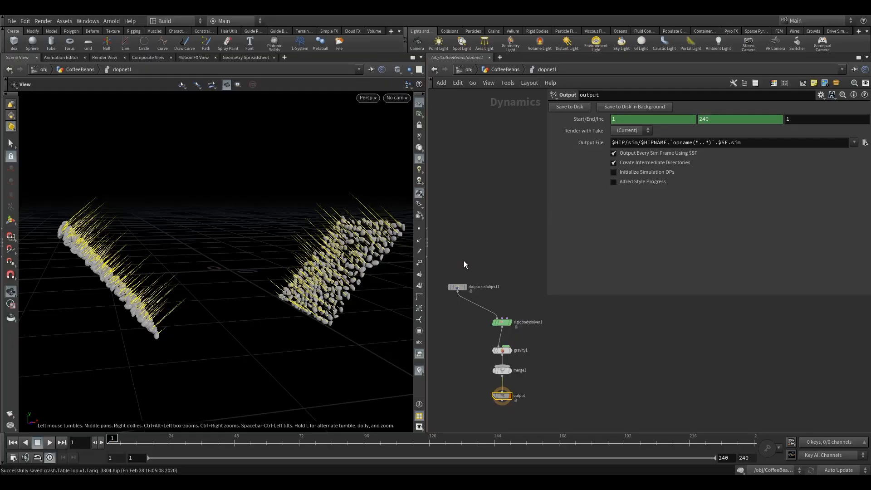
# Check the $TEMP folder for the saved crash scene file, without opening it
pyautogui.click(12, 21)
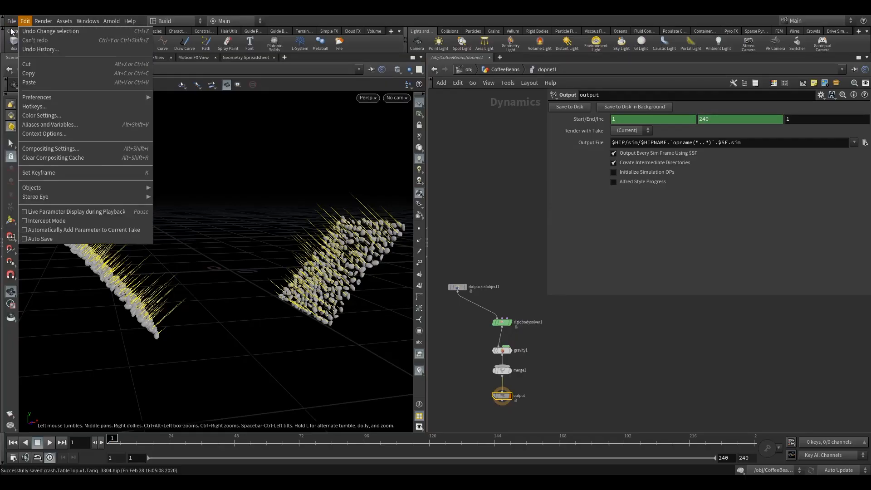
pyautogui.click(20, 41)
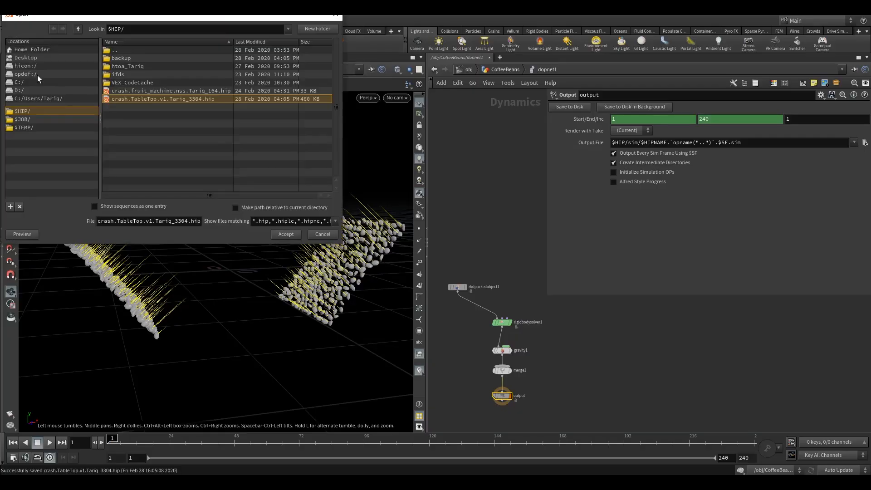
pyautogui.click(28, 127)
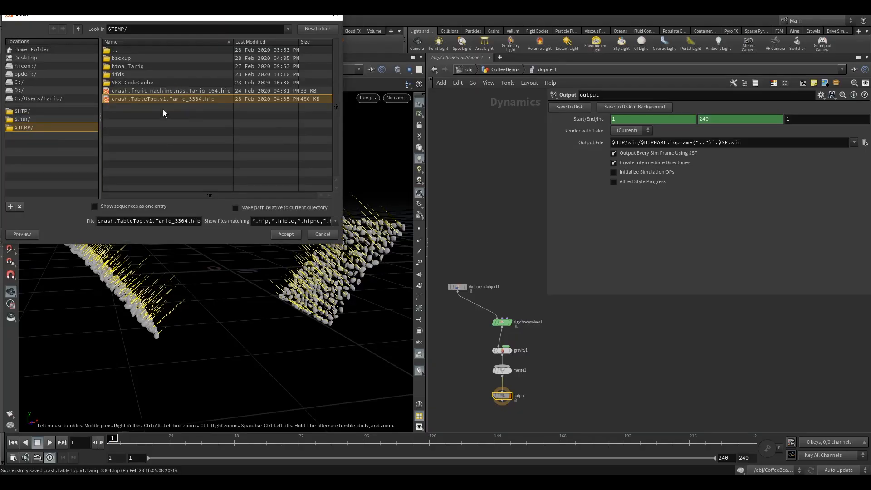
pyautogui.click(336, 18)
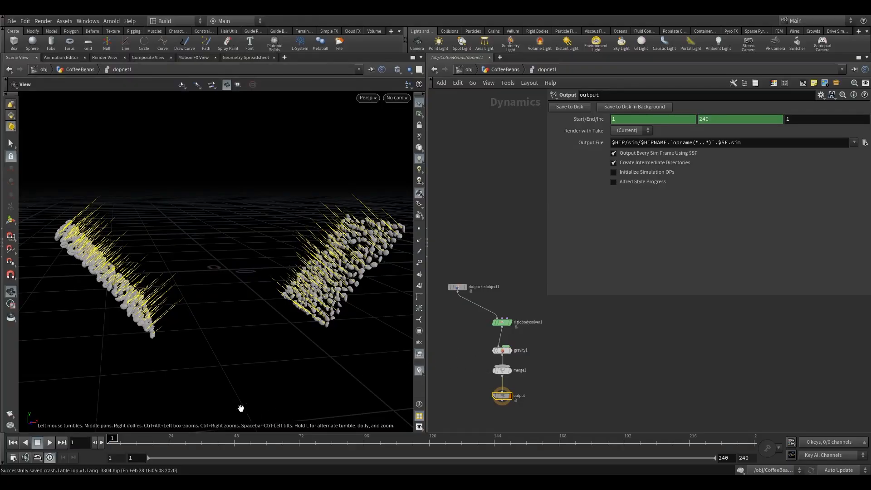
# Play the timeline from frame 1 to watch the coffee bean simulation
pyautogui.click(50, 443)
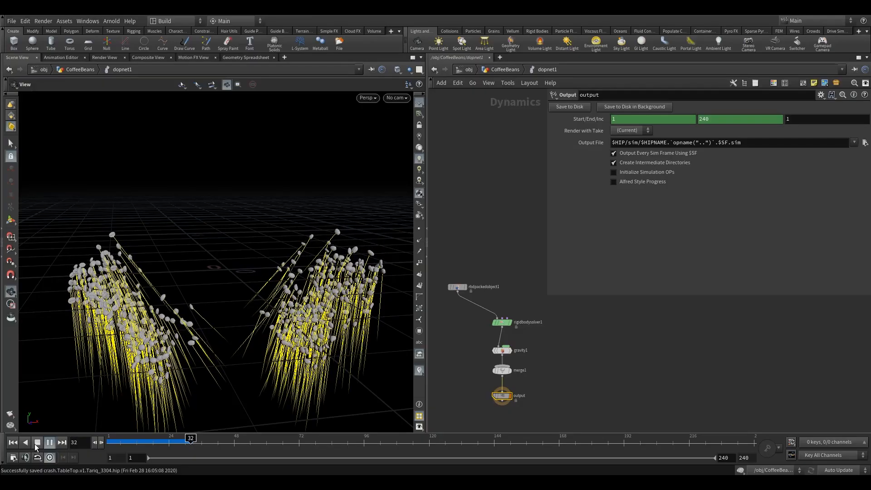
# Stop the simulation, return to frame 1, and set gravity1's Y force to -.1
pyautogui.click(38, 442)
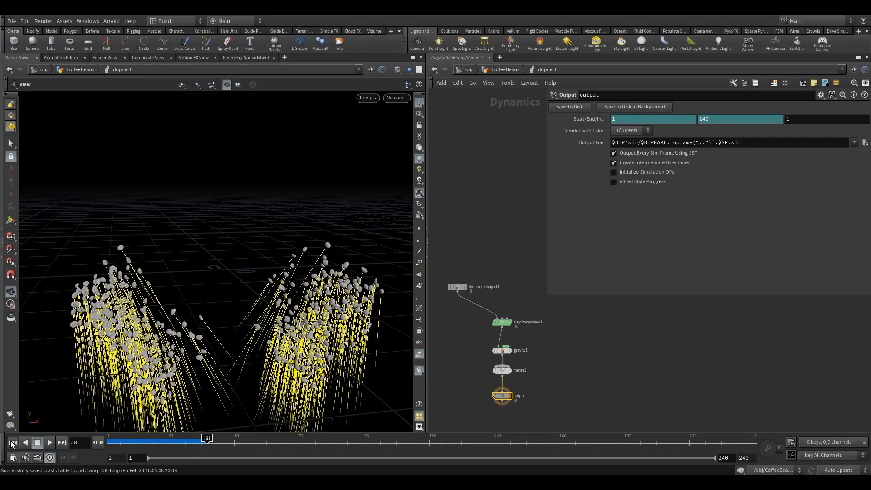
pyautogui.click(13, 443)
pyautogui.click(503, 350)
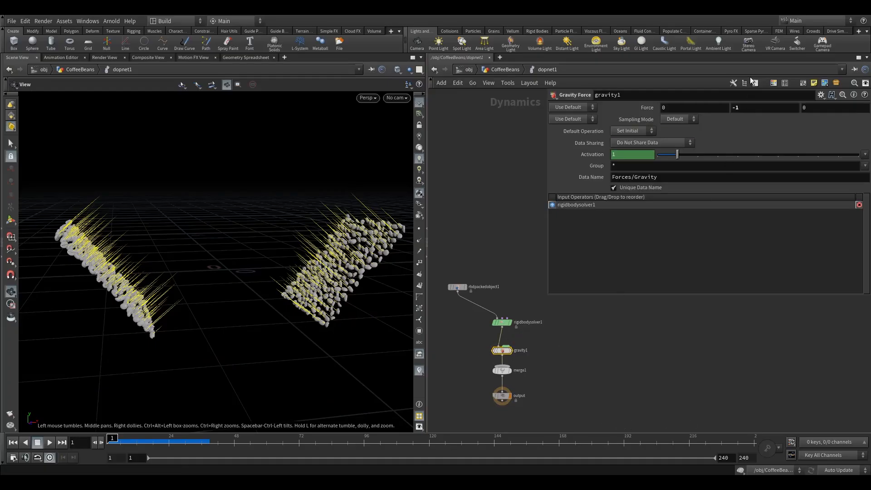
pyautogui.click(736, 109)
pyautogui.press('Return')
# Play the coffee bean simulation with the weaker gravity, replay its opening frames, and return to frame 1
pyautogui.click(51, 442)
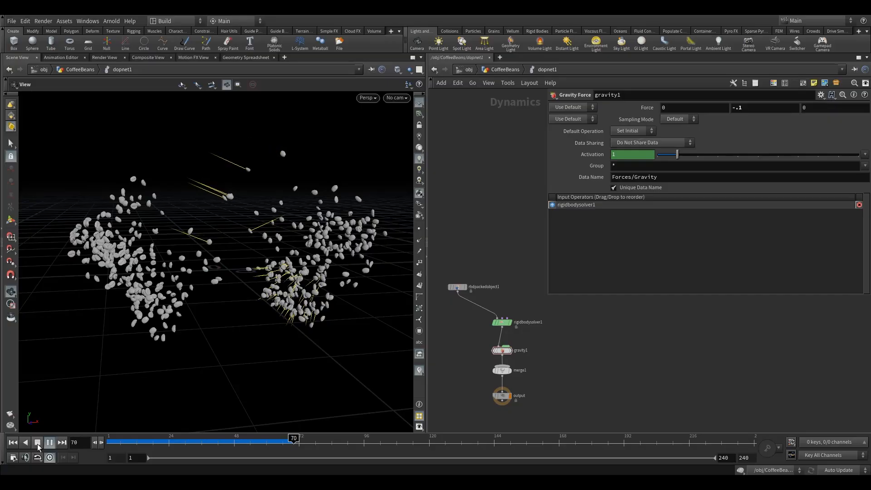
pyautogui.click(38, 446)
pyautogui.moveTo(255, 263); pyautogui.dragTo(164, 354)
pyautogui.click(13, 442)
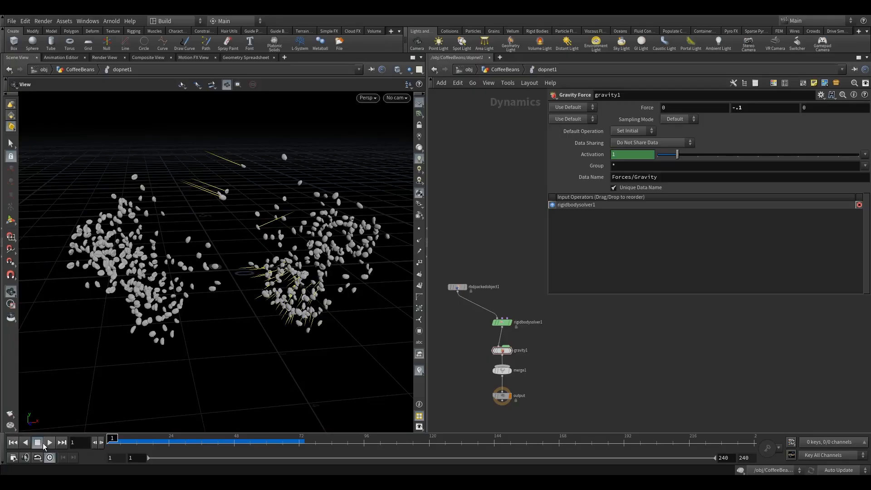
pyautogui.click(49, 443)
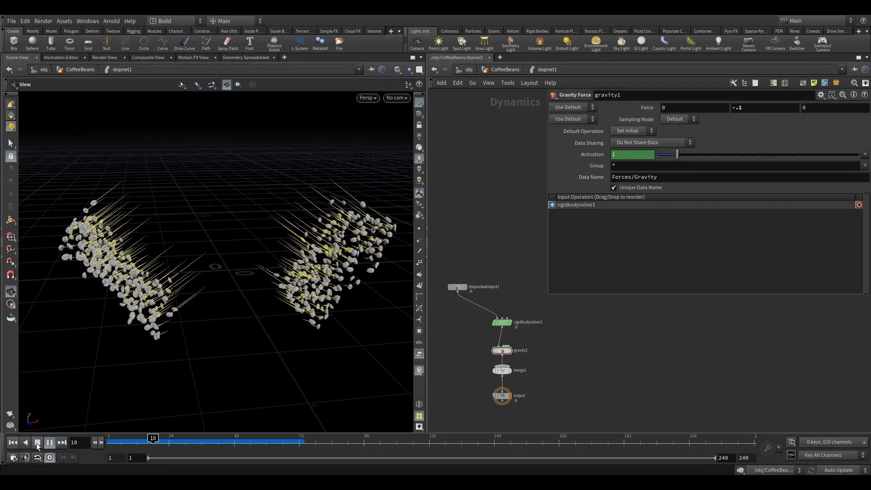
pyautogui.click(37, 442)
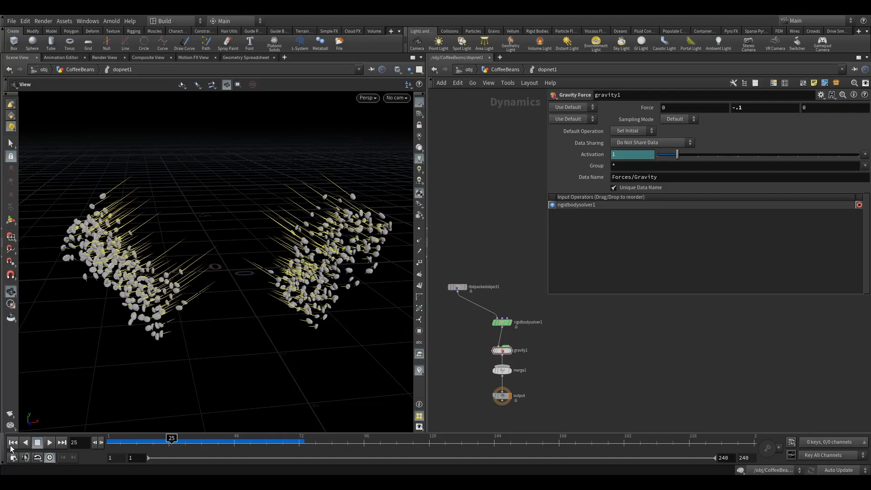
pyautogui.click(12, 442)
# Go back up to the CoffeeBeans network and enter the pointvop1 node
pyautogui.click(497, 69)
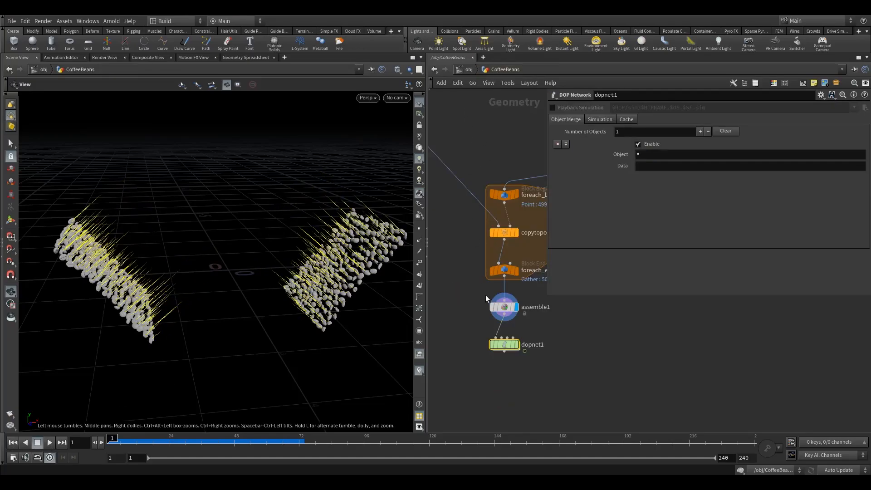
pyautogui.moveTo(599, 338); pyautogui.dragTo(573, 373, button='middle')
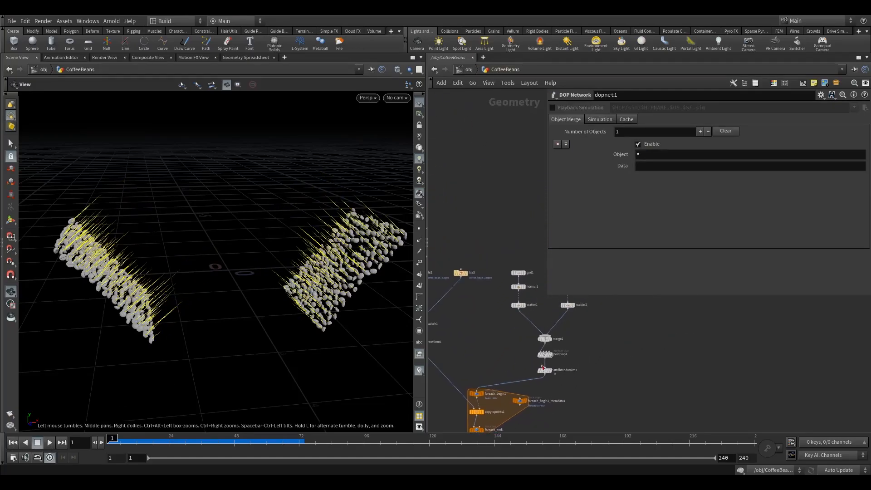
pyautogui.scroll(4, 541, 333)
pyautogui.moveTo(517, 356); pyautogui.dragTo(481, 336, button='middle')
pyautogui.click(514, 350)
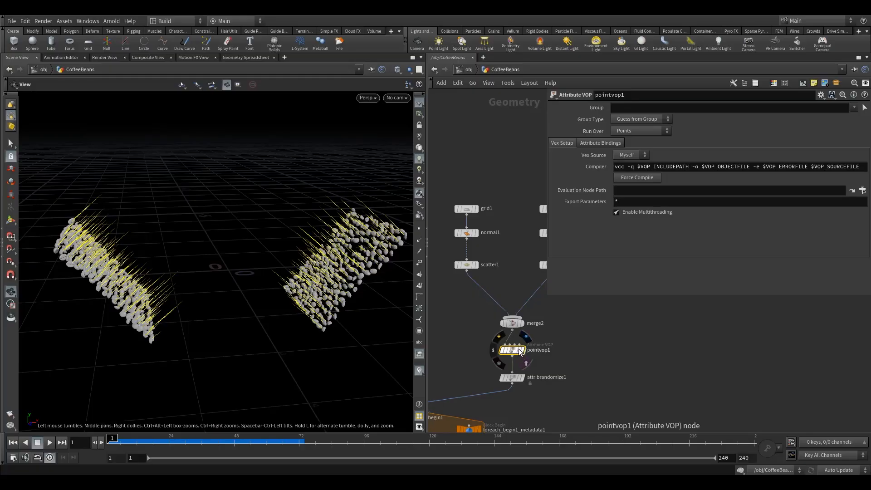
pyautogui.doubleClick(514, 350)
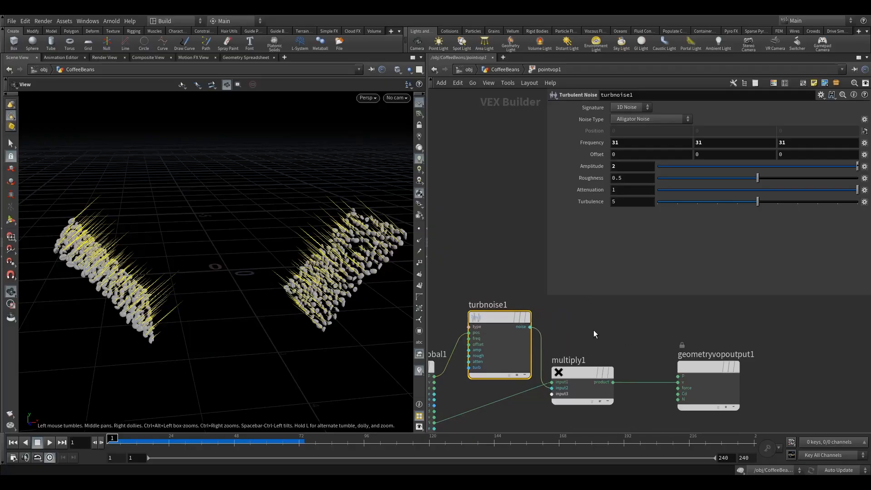
# Insert a Fit Range node between turbnoise1 and multiply1, spreading out multiply1 and geometryvopoutput1 to make room
pyautogui.moveTo(577, 315); pyautogui.dragTo(719, 403)
pyautogui.moveTo(581, 377); pyautogui.dragTo(651, 375)
pyautogui.click(652, 375)
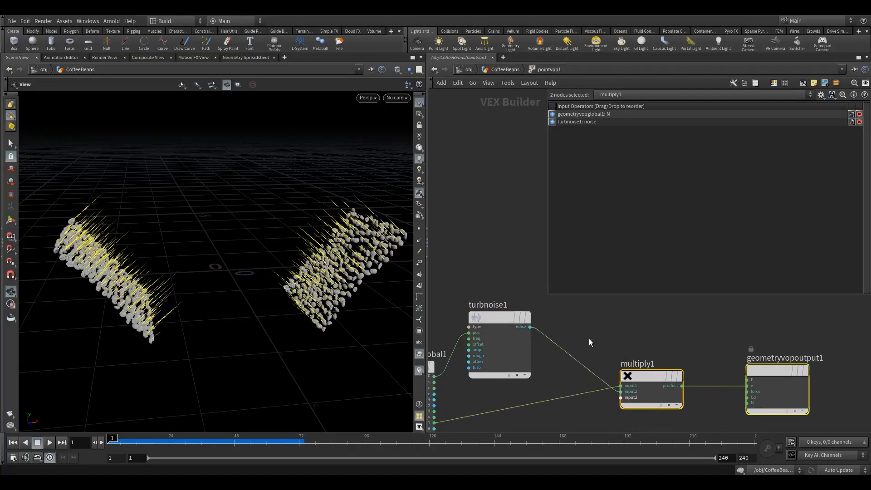
pyautogui.press('Tab')
pyautogui.write('fit')
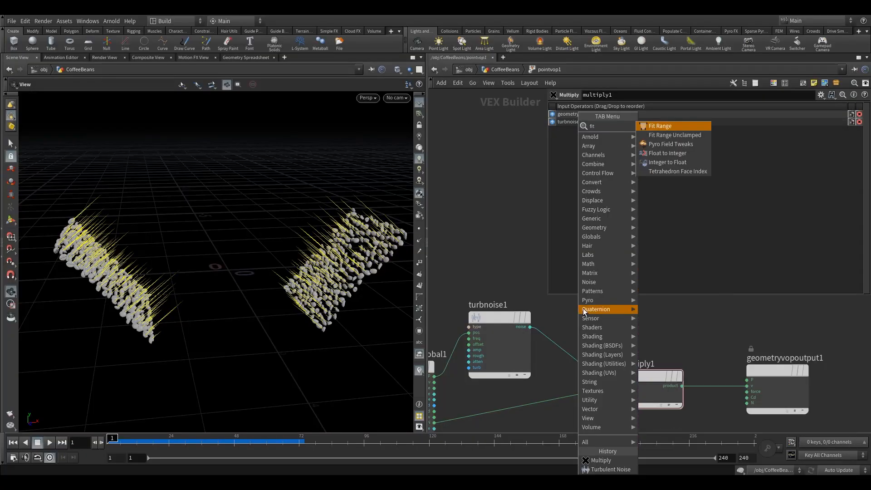
pyautogui.click(656, 127)
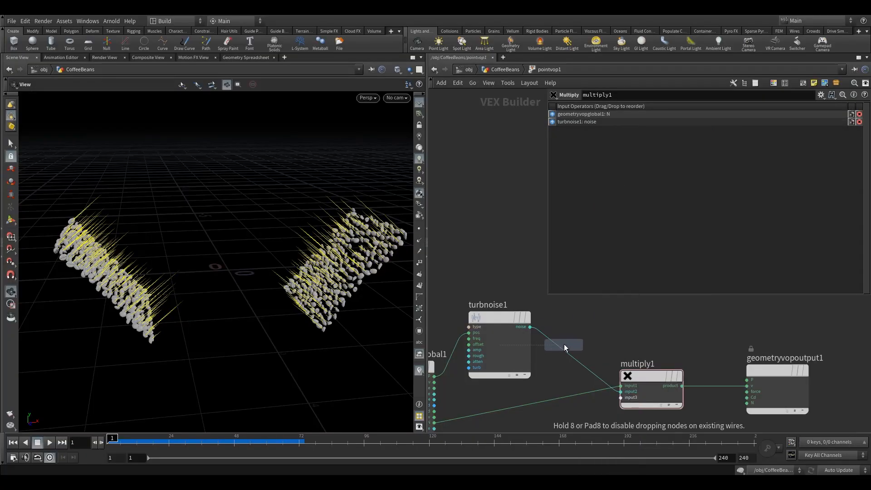
pyautogui.click(565, 352)
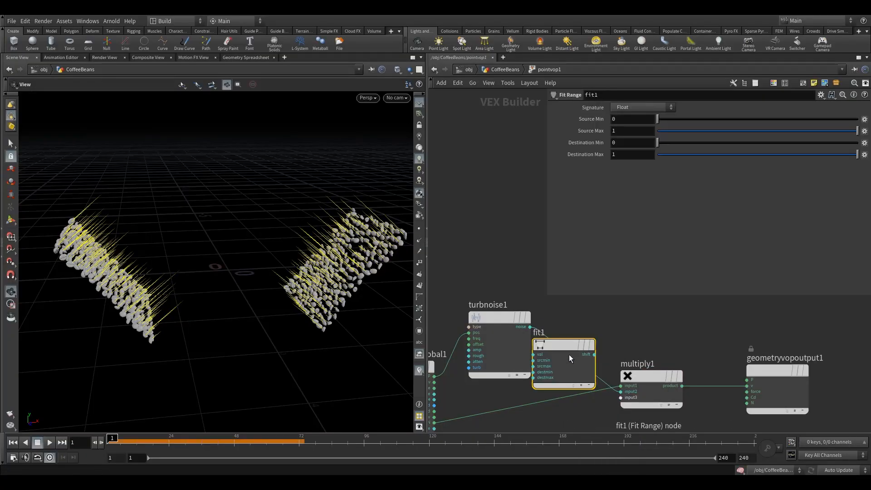
pyautogui.moveTo(569, 358); pyautogui.dragTo(586, 319)
pyautogui.moveTo(727, 374); pyautogui.dragTo(753, 380)
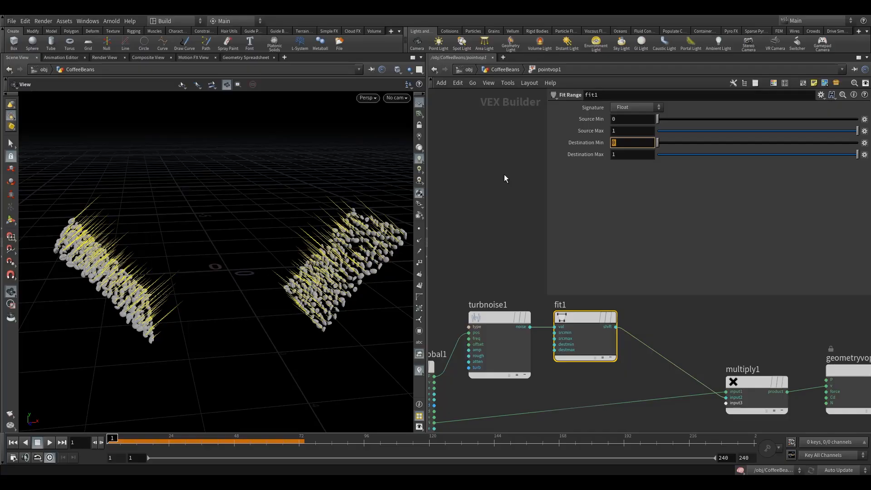
# Set fit1's Destination Min to 0.5 and inspect the velocity vectors on the beans
pyautogui.write('0.5')
pyautogui.press('Return')
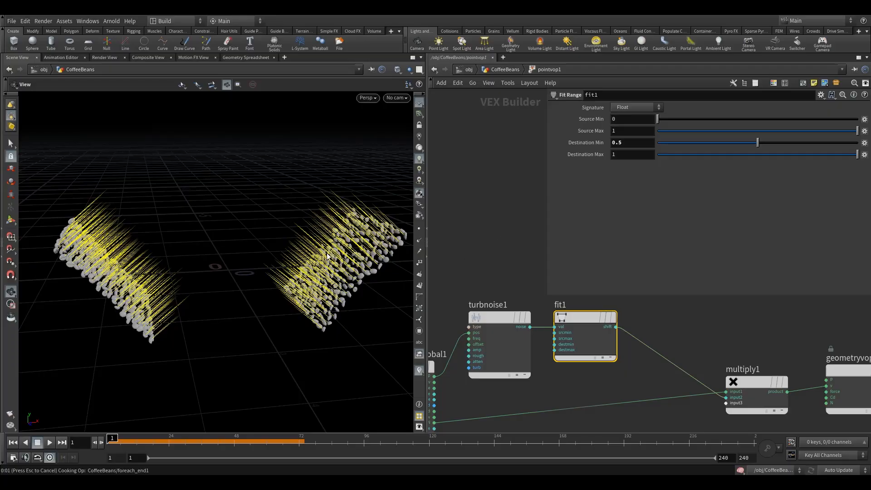
pyautogui.moveTo(329, 257)
pyautogui.mouseDown()
pyautogui.moveTo(356, 210)
pyautogui.moveTo(315, 218)
pyautogui.moveTo(358, 232)
pyautogui.moveTo(334, 258)
pyautogui.mouseUp()
# Return to the CoffeeBeans network, save the scene, and display dopnet1 instead of assemble1
pyautogui.click(512, 71)
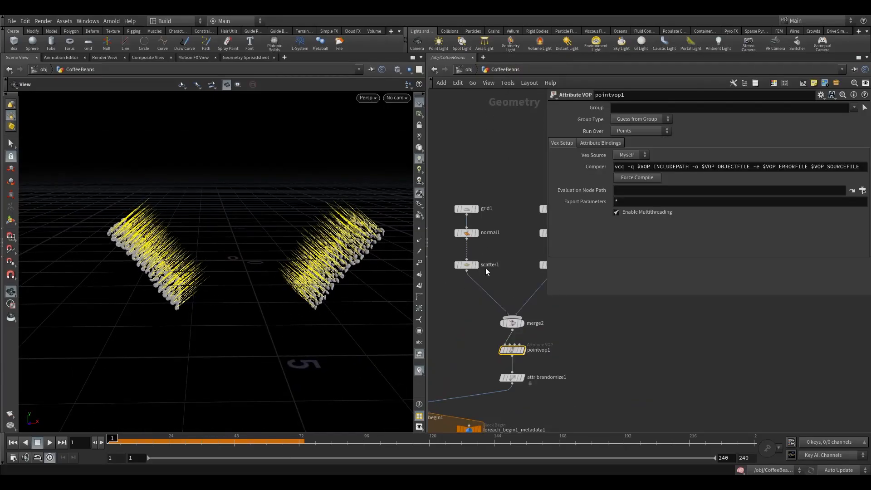
pyautogui.moveTo(464, 346); pyautogui.dragTo(561, 310, button='middle')
pyautogui.moveTo(501, 326); pyautogui.dragTo(514, 252, button='middle')
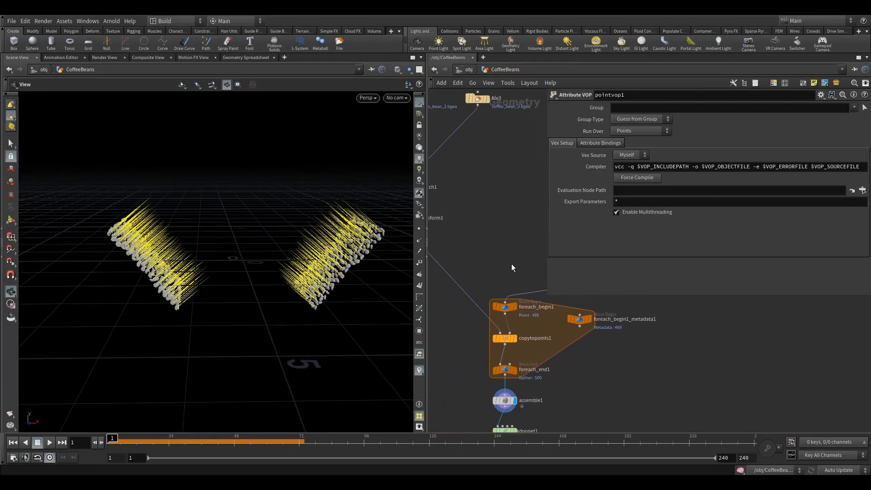
pyautogui.hotkey('ctrl', 's')
pyautogui.moveTo(465, 382); pyautogui.dragTo(482, 301, button='middle')
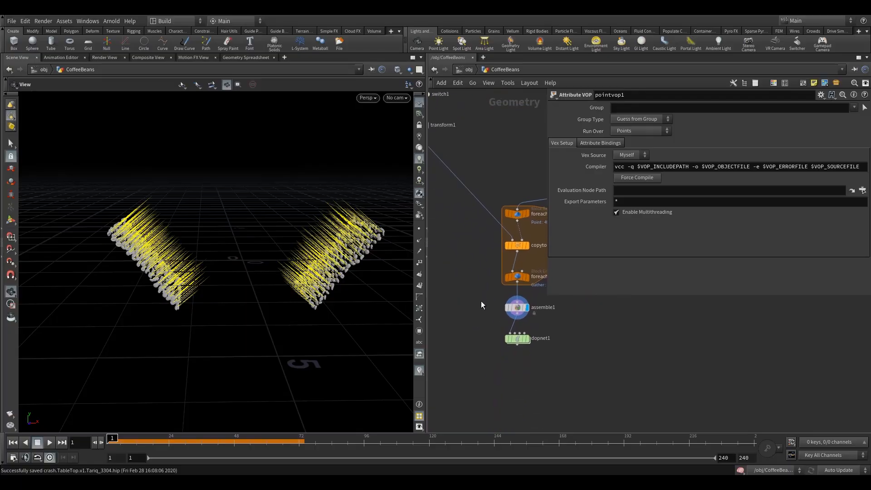
pyautogui.click(520, 340)
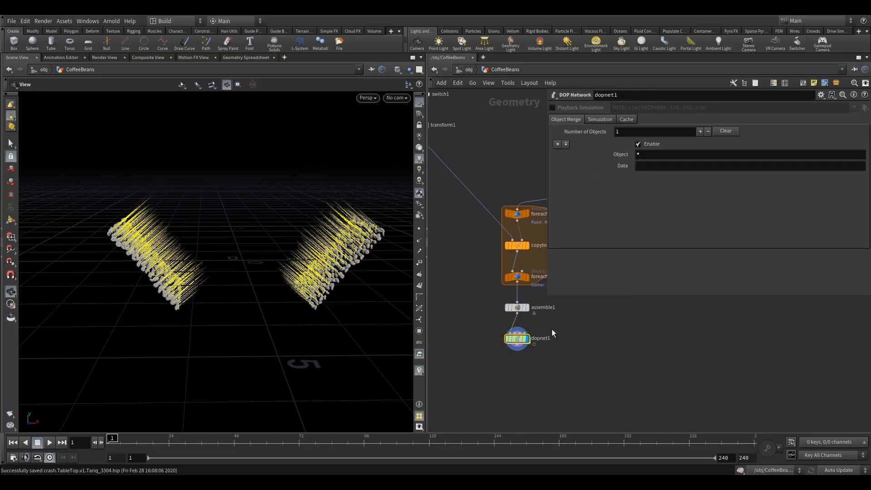
# Play dopnet1's simulation to frame 27, inspect the colliding coffee beans up close, and return to frame 1
pyautogui.click(51, 443)
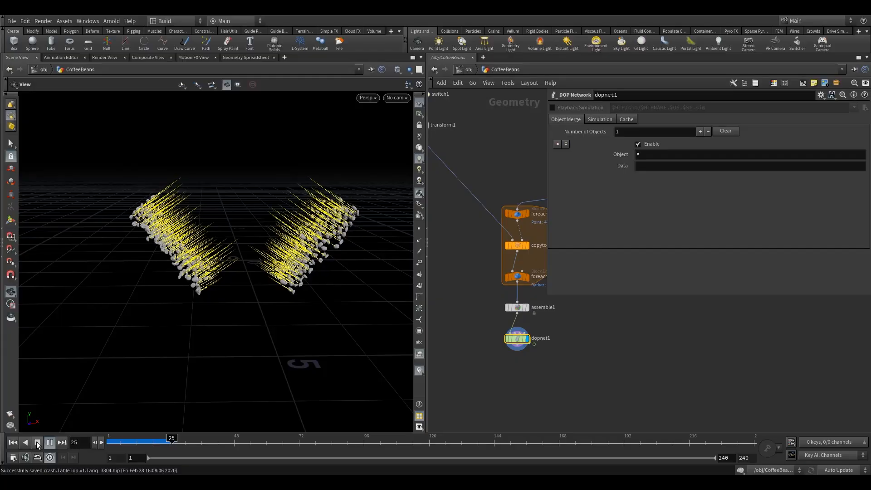
pyautogui.click(37, 443)
pyautogui.moveTo(167, 278); pyautogui.dragTo(186, 241)
pyautogui.moveTo(186, 240); pyautogui.dragTo(282, 227, button='right')
pyautogui.moveTo(282, 227); pyautogui.dragTo(200, 247)
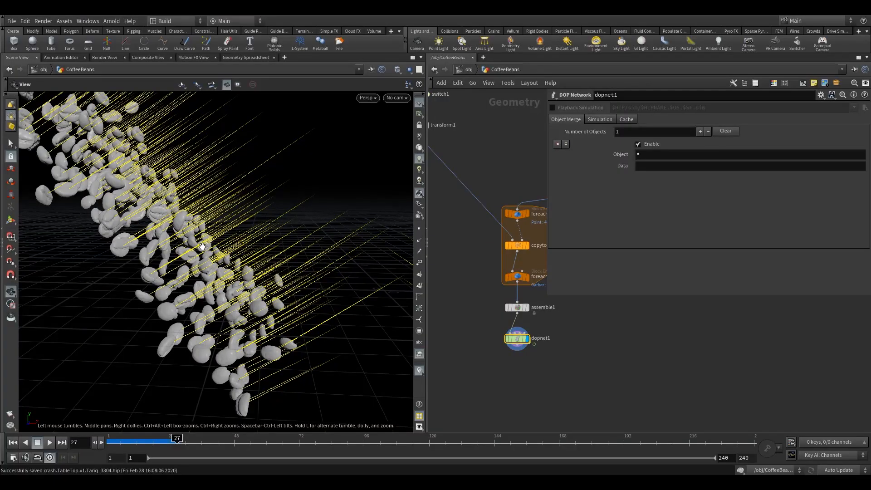
pyautogui.moveTo(219, 273); pyautogui.dragTo(224, 262)
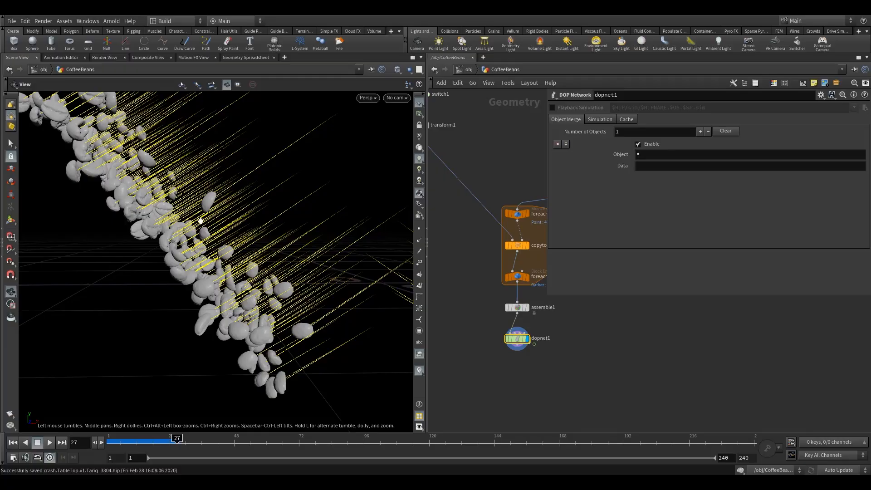
pyautogui.click(14, 443)
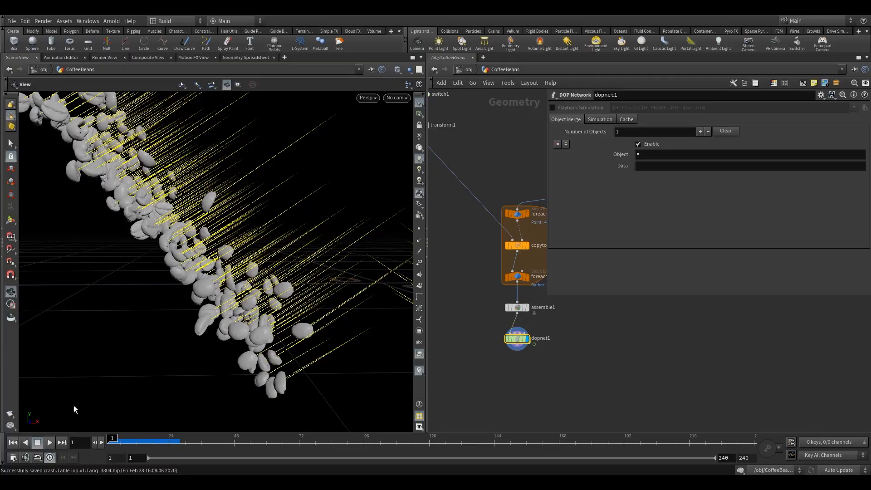
pyautogui.moveTo(282, 293); pyautogui.dragTo(232, 317, button='right')
pyautogui.moveTo(231, 316); pyautogui.dragTo(247, 305, button='middle')
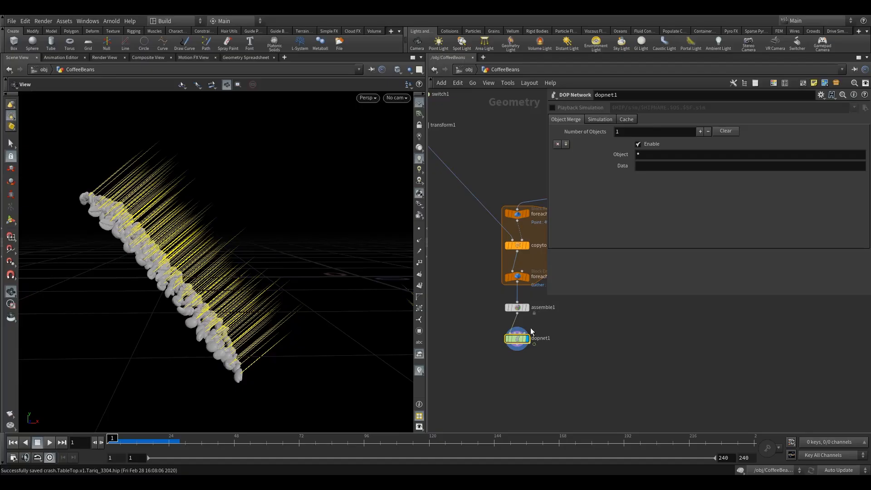
pyautogui.moveTo(517, 341)
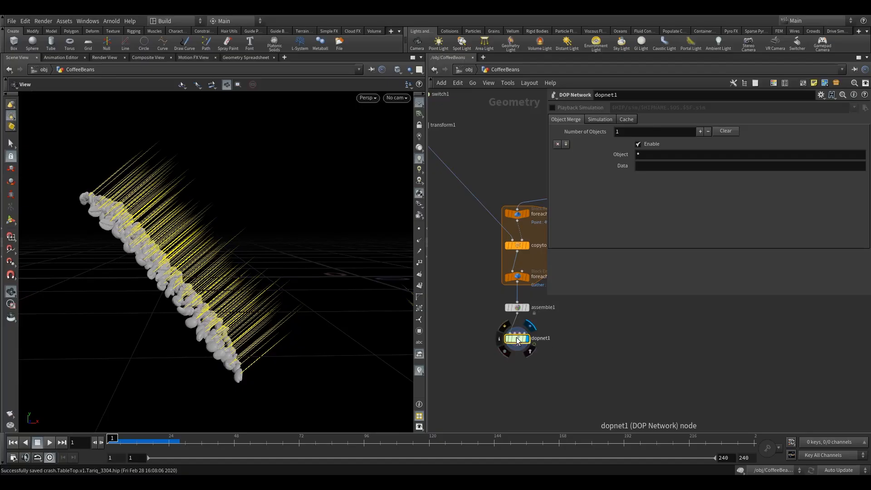